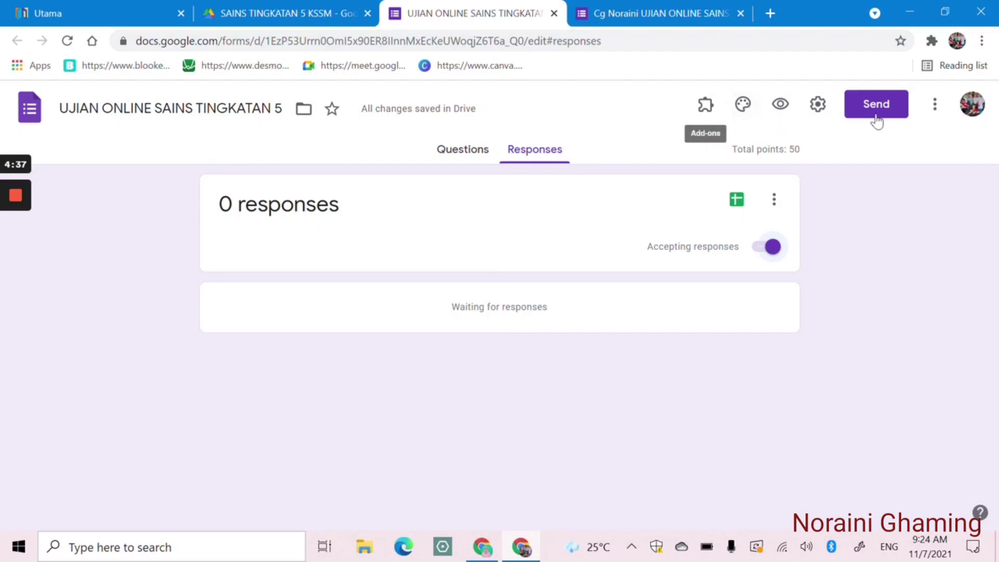
Show the form's questions and examine section 1 and the objective questions in SOALAN BAHAGIAN A
click(462, 149)
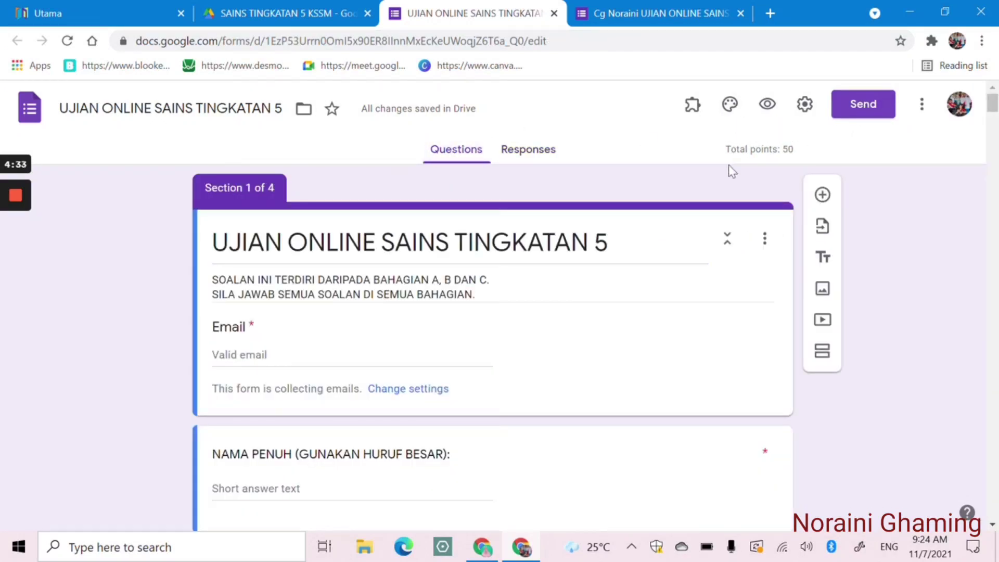
scroll(650, 244, down, 4)
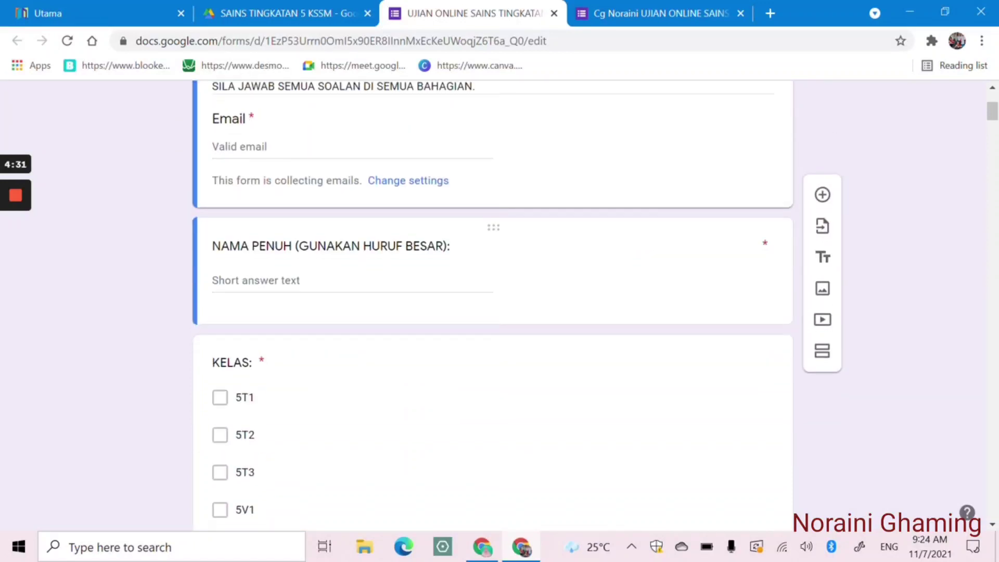
scroll(649, 240, down, 9)
scroll(650, 239, down, 3)
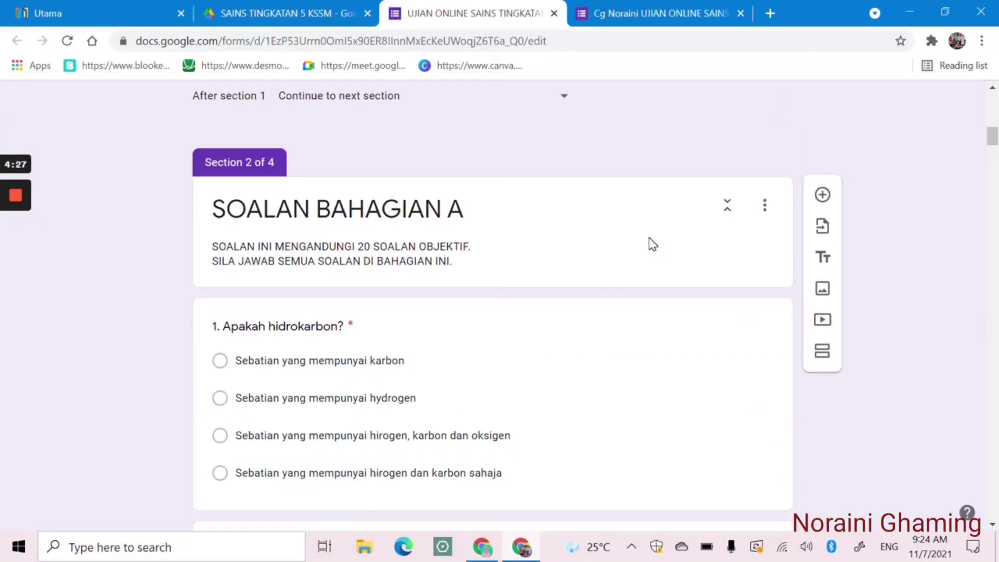
scroll(688, 237, up, 2)
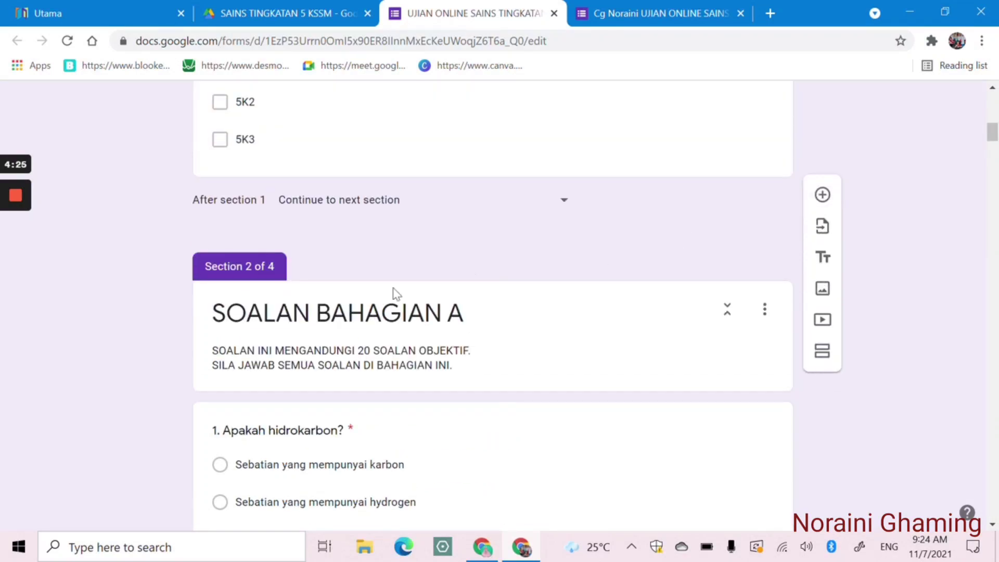
scroll(671, 316, down, 12)
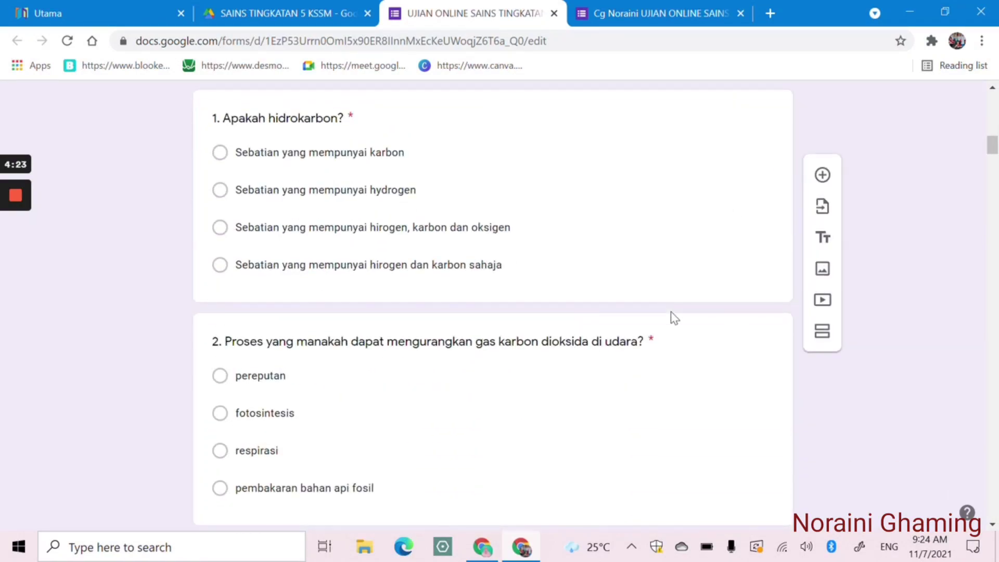
scroll(675, 317, down, 18)
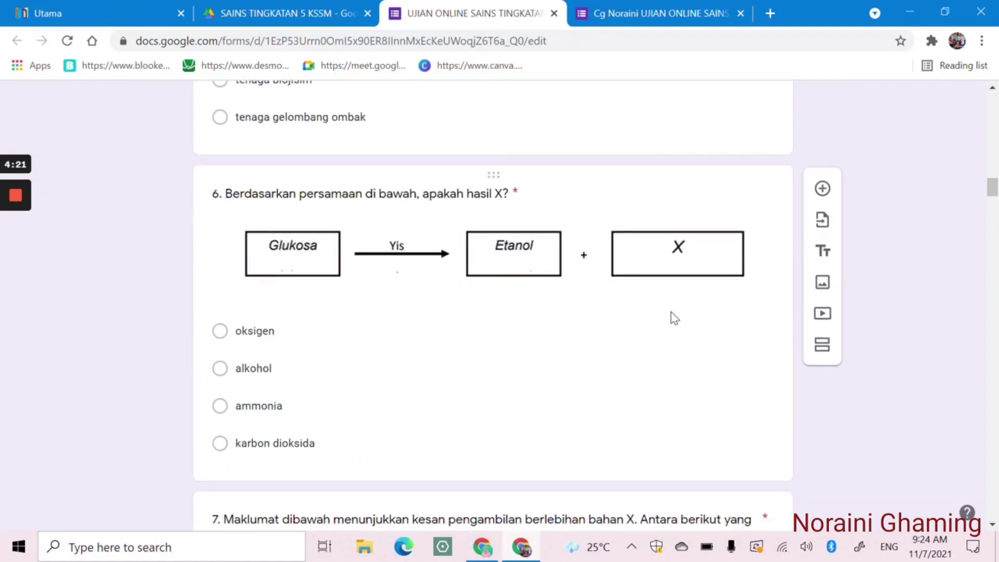
scroll(671, 317, down, 19)
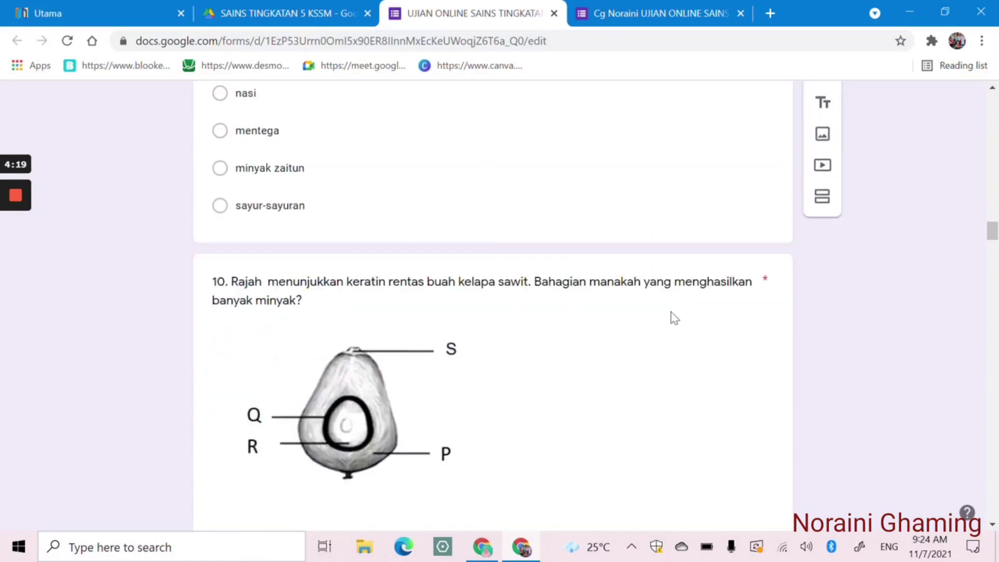
scroll(674, 316, down, 20)
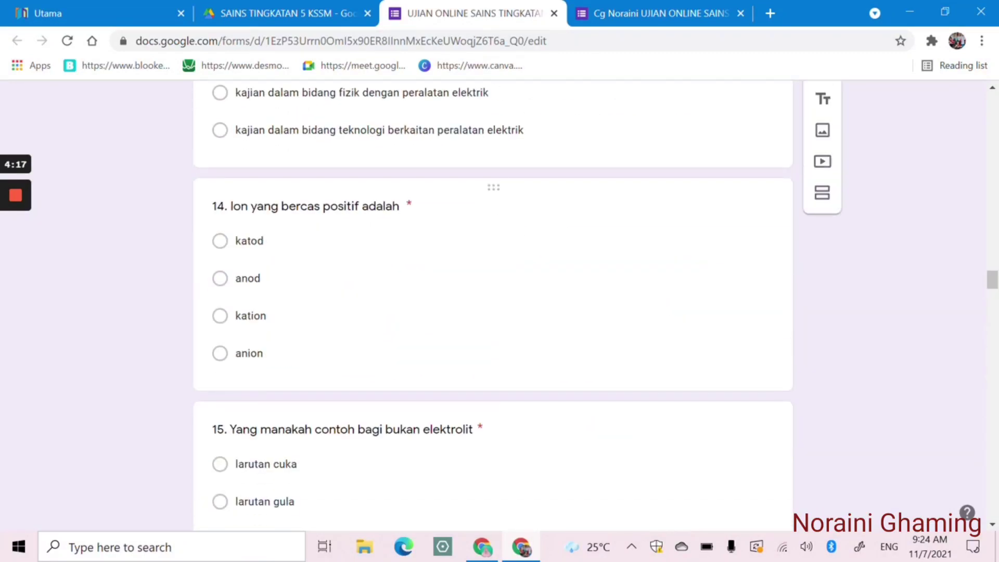
scroll(674, 317, down, 20)
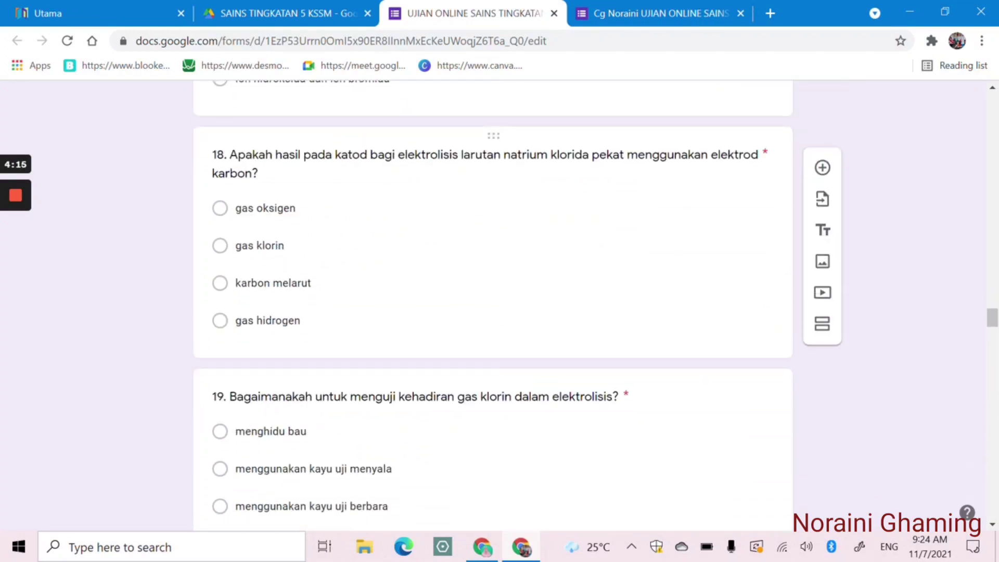
Examine the three structured questions in SOALAN BAHAGIAN B, including their diagrams and answer fields
scroll(674, 317, down, 8)
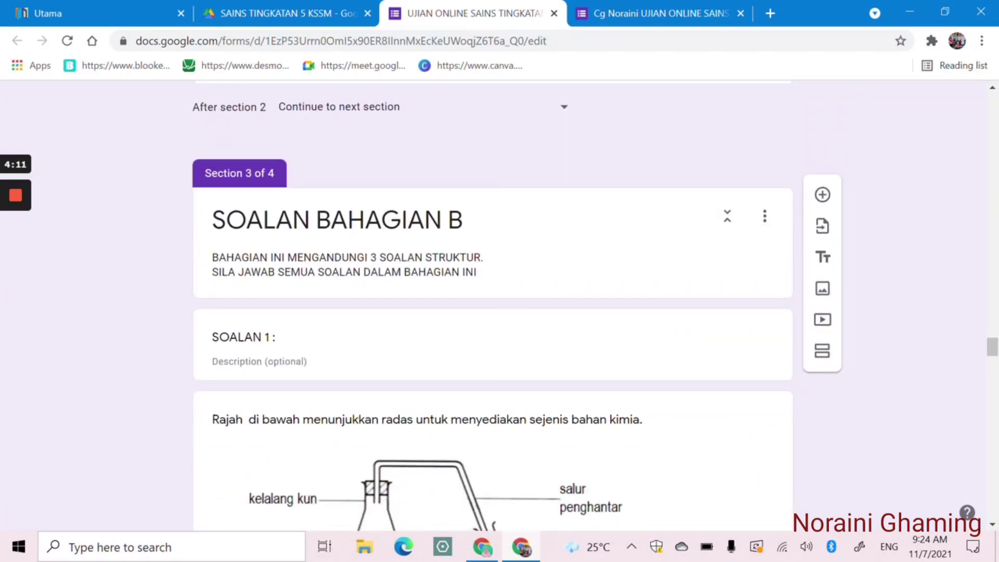
scroll(651, 234, down, 2)
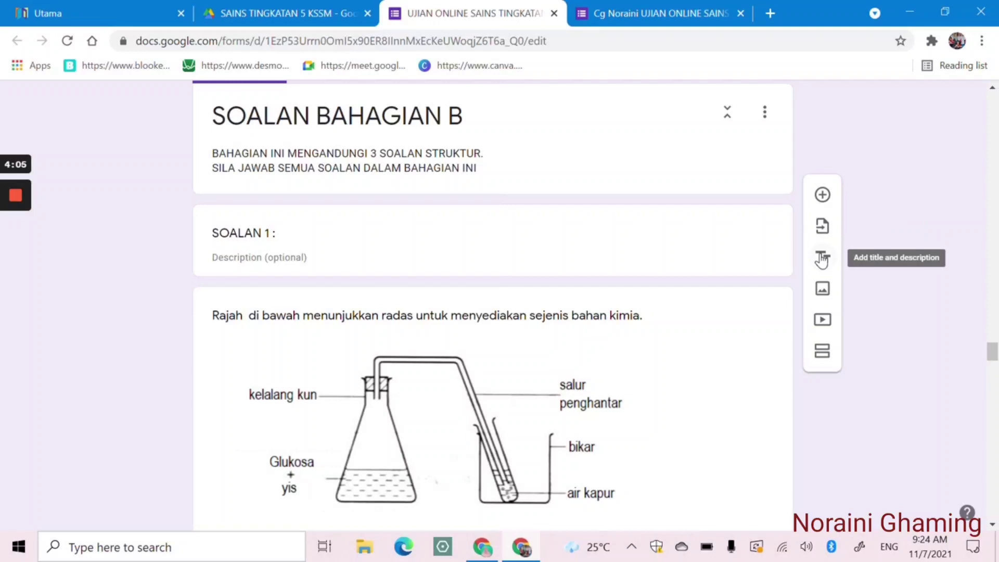
scroll(501, 249, down, 4)
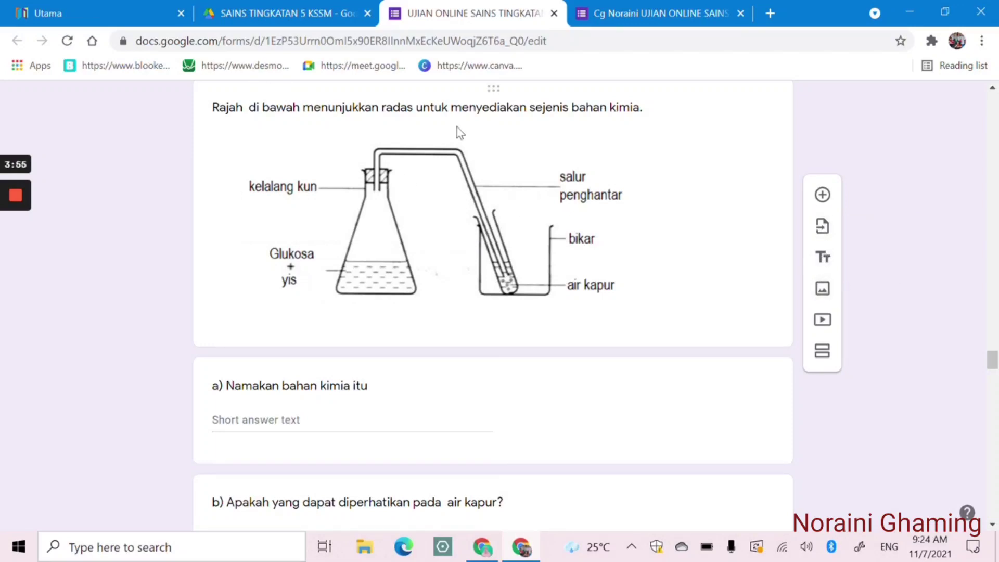
scroll(581, 240, down, 2)
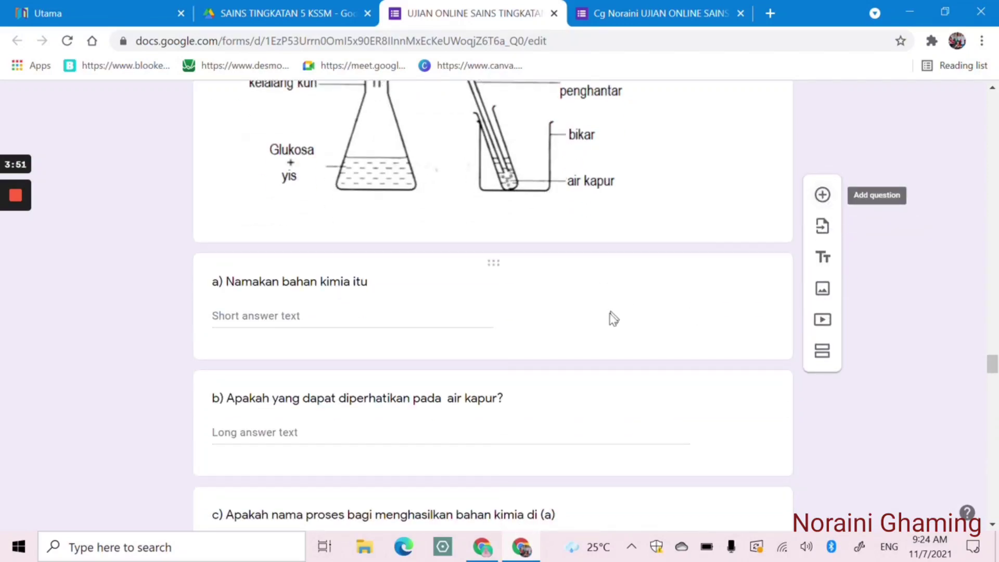
scroll(614, 316, down, 10)
scroll(610, 325, down, 2)
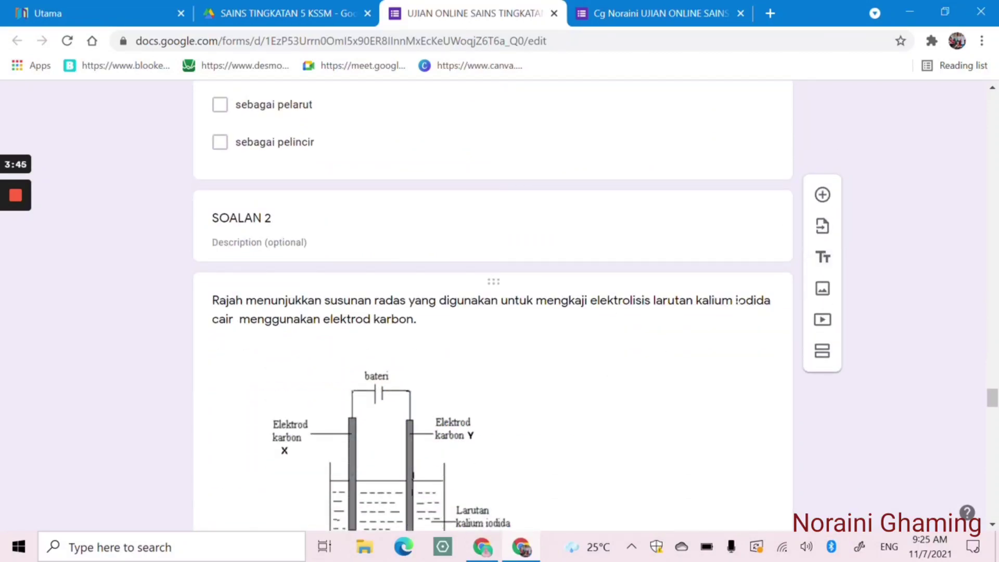
scroll(575, 364, down, 2)
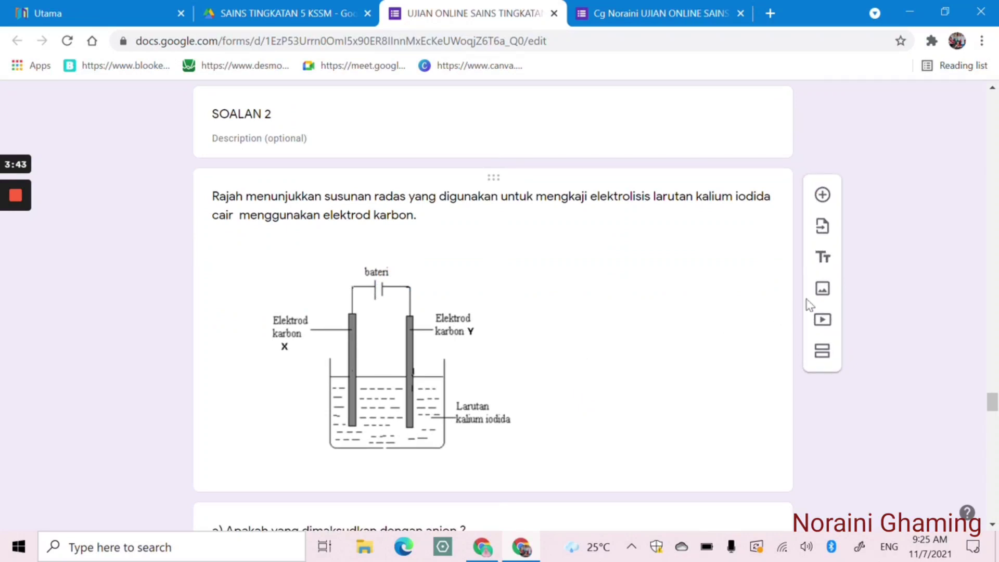
scroll(591, 344, down, 10)
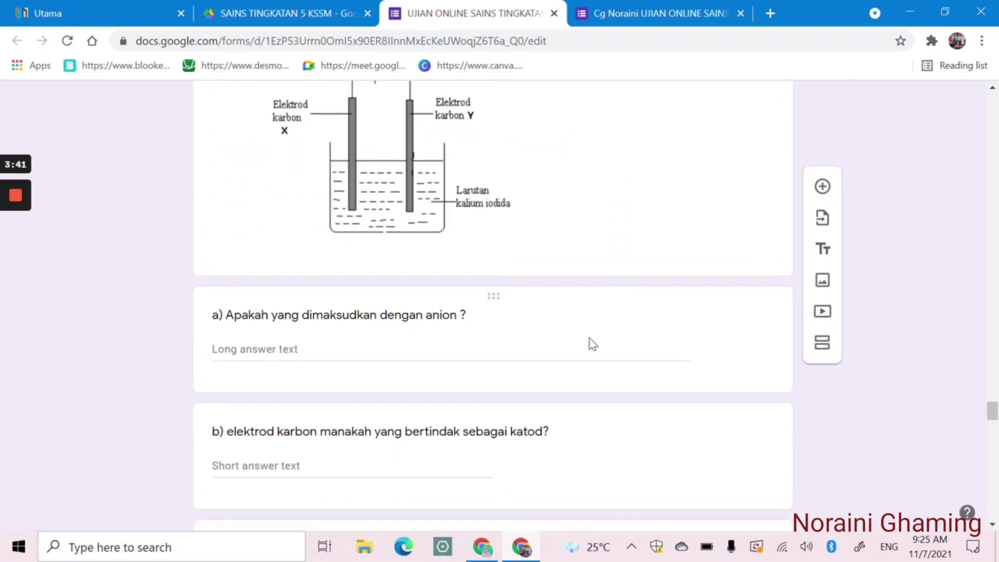
scroll(591, 342, down, 8)
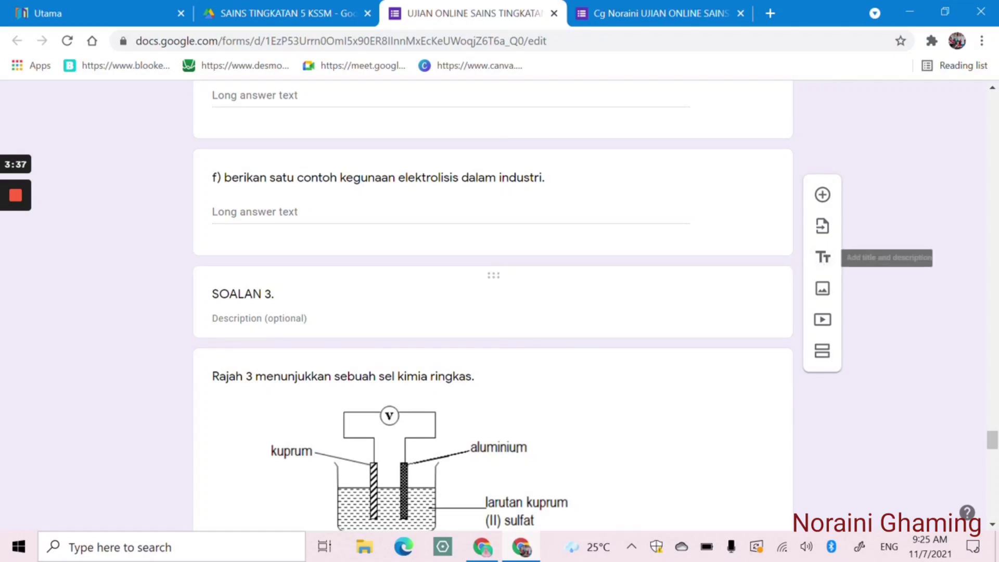
scroll(541, 319, down, 4)
scroll(605, 299, down, 2)
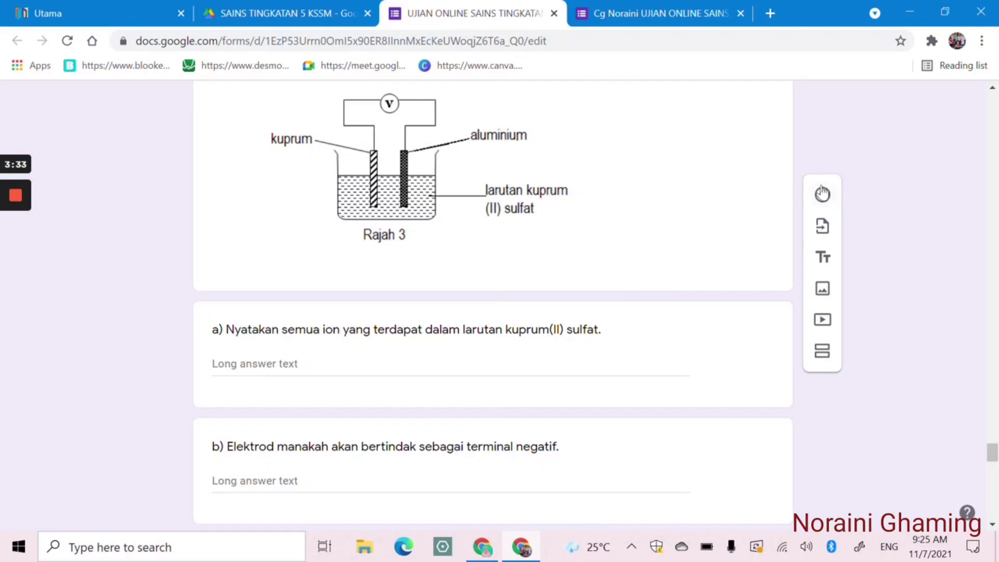
scroll(628, 346, down, 3)
Examine the essay question in SOALAN BAHAGIAN C, from part a to part c
scroll(628, 346, down, 14)
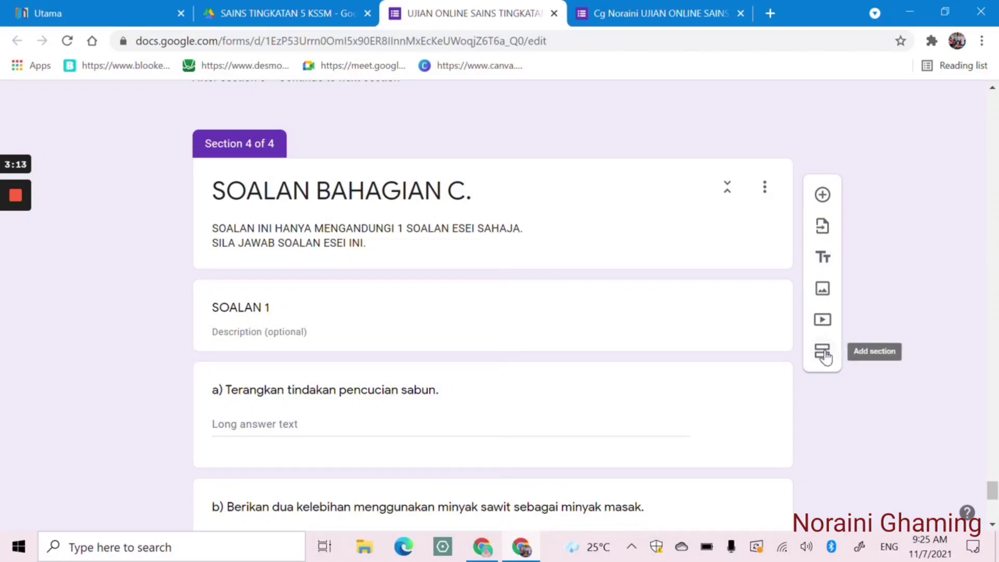
scroll(489, 377, down, 2)
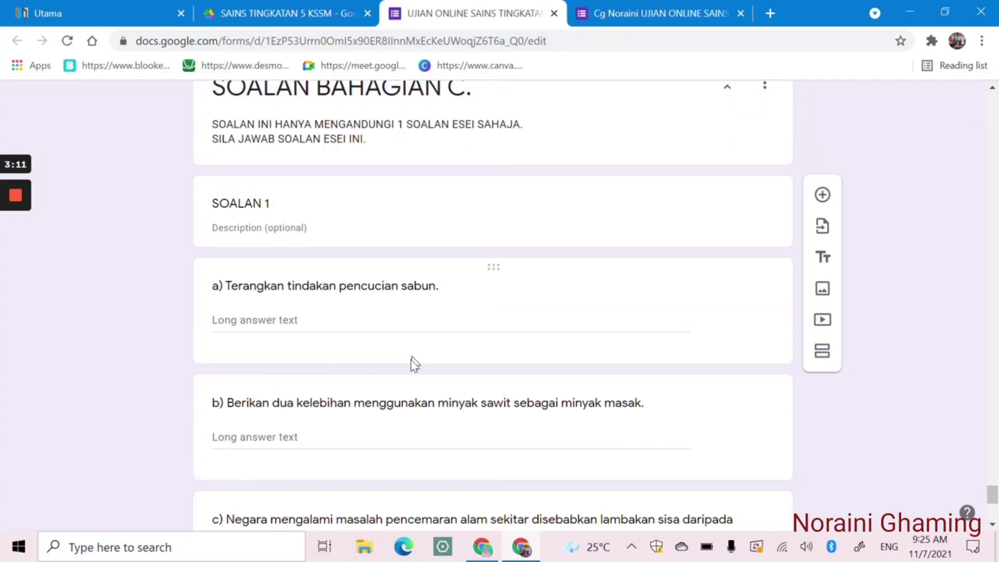
scroll(413, 359, down, 4)
scroll(411, 365, down, 3)
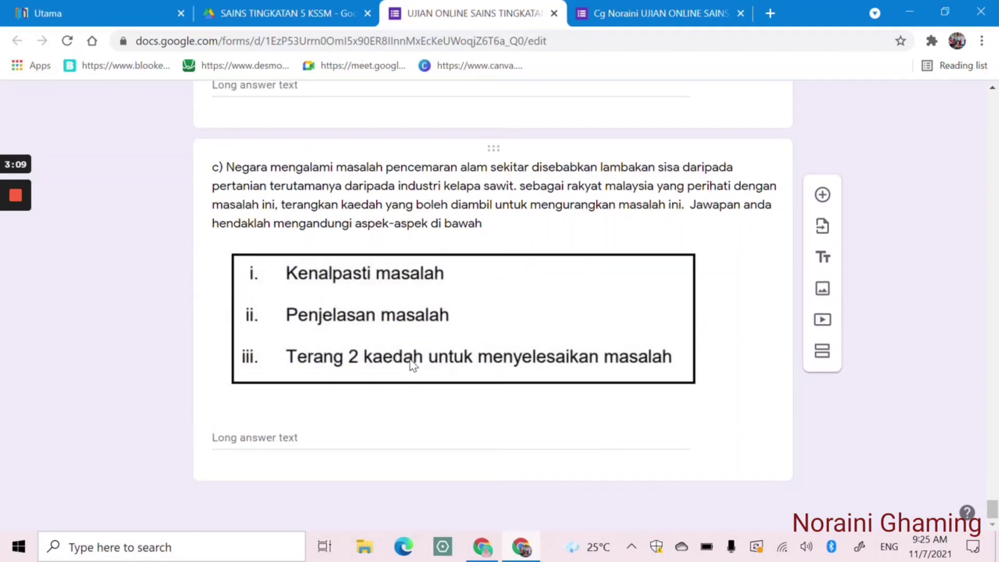
Open the form's preview from the editor and continue past its first page with class 5T1 selected
scroll(440, 307, up, 8)
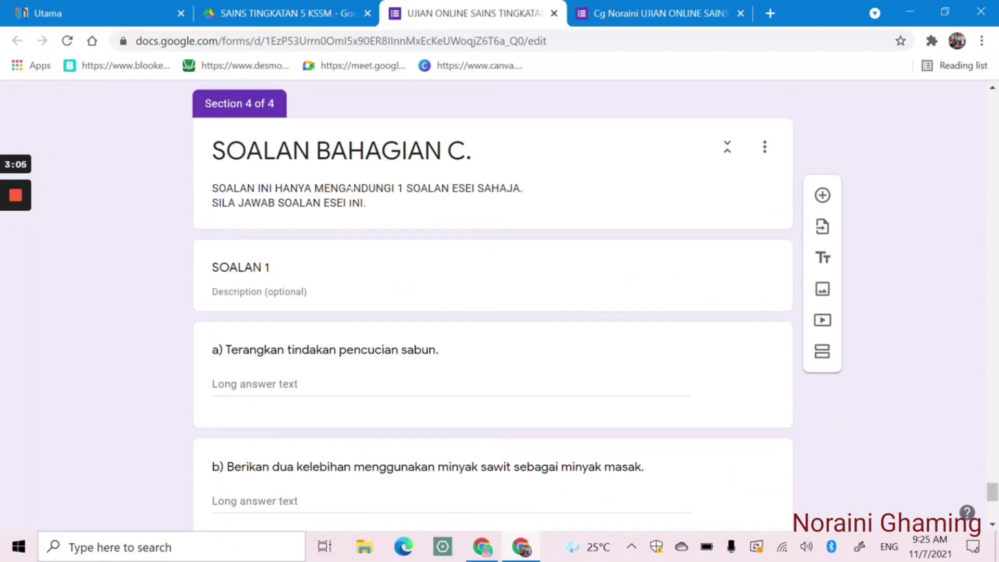
scroll(504, 278, up, 20)
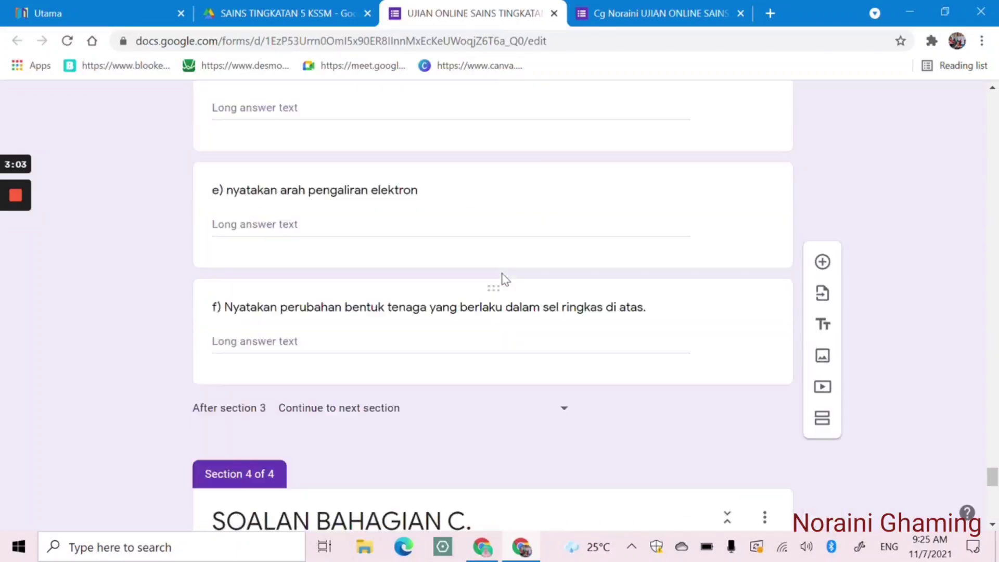
scroll(504, 278, up, 20)
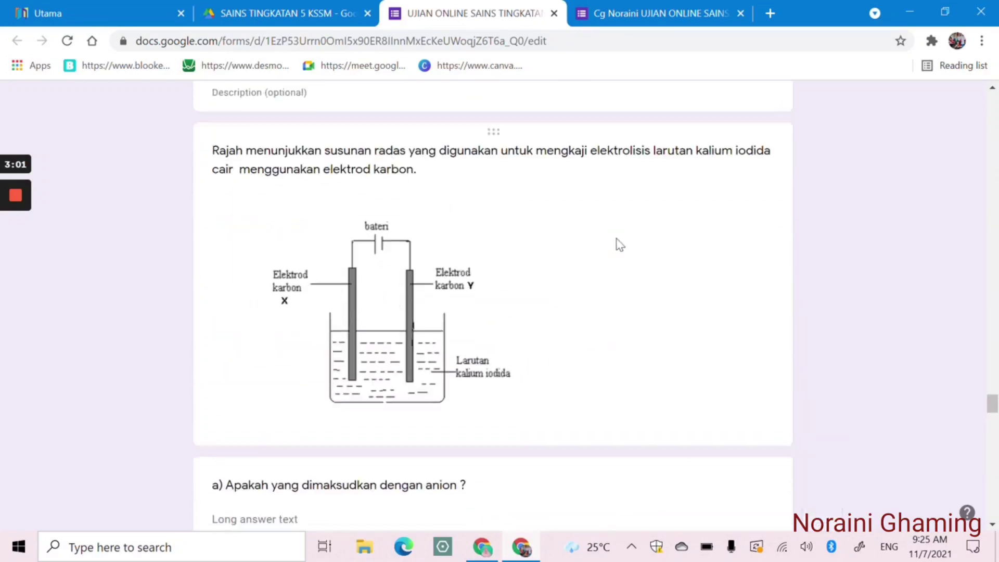
scroll(620, 245, up, 20)
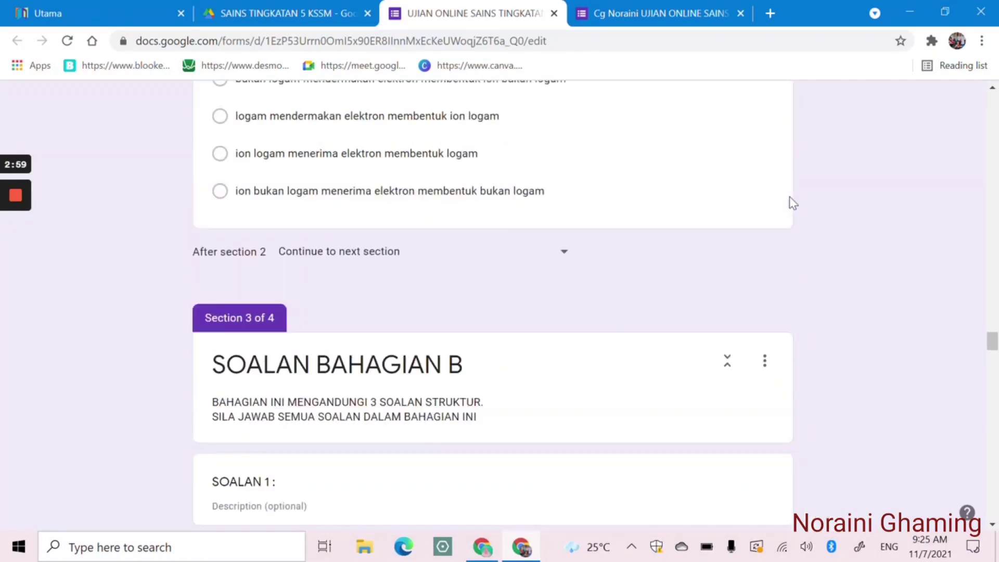
scroll(799, 188, up, 18)
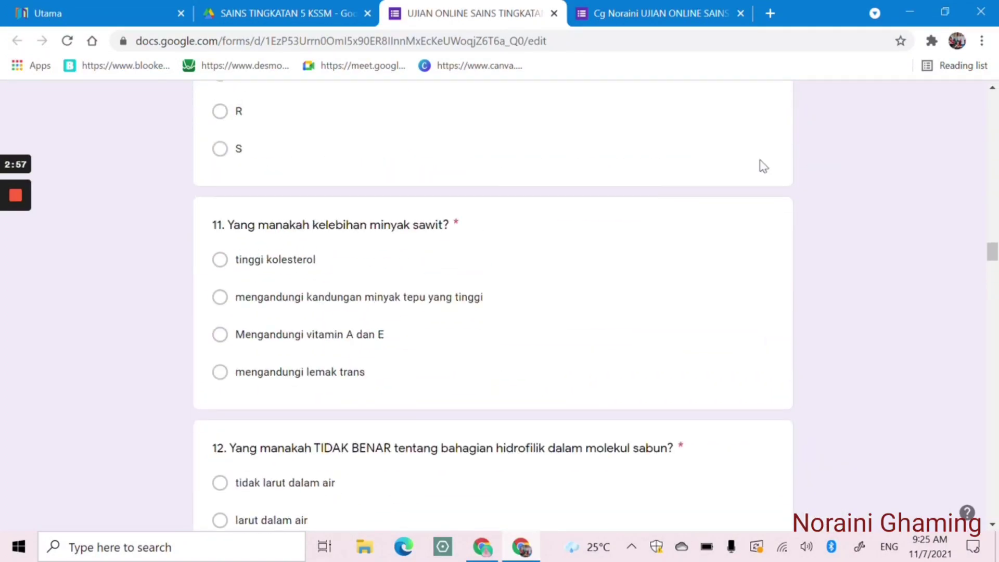
drag(994, 251, 993, 101)
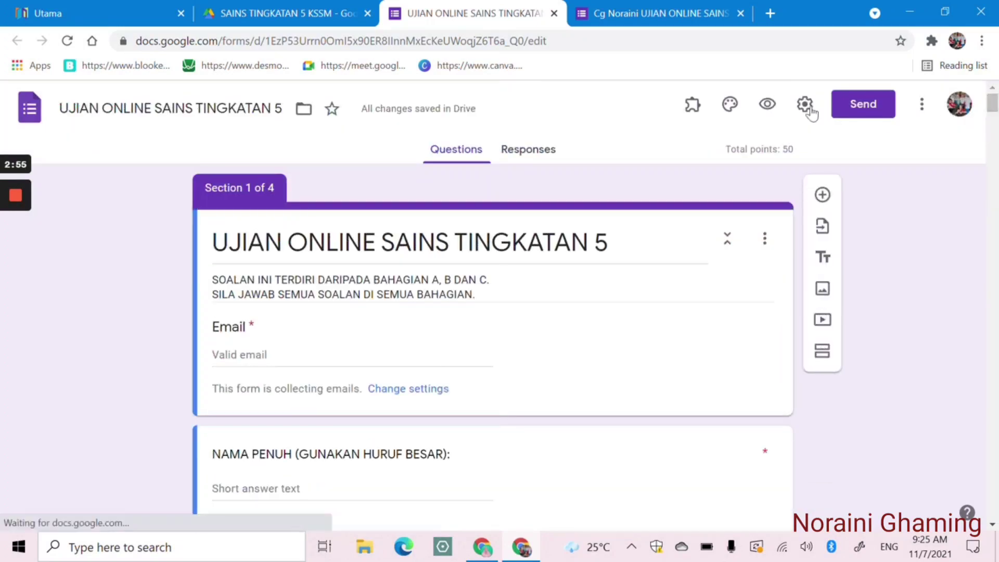
click(767, 106)
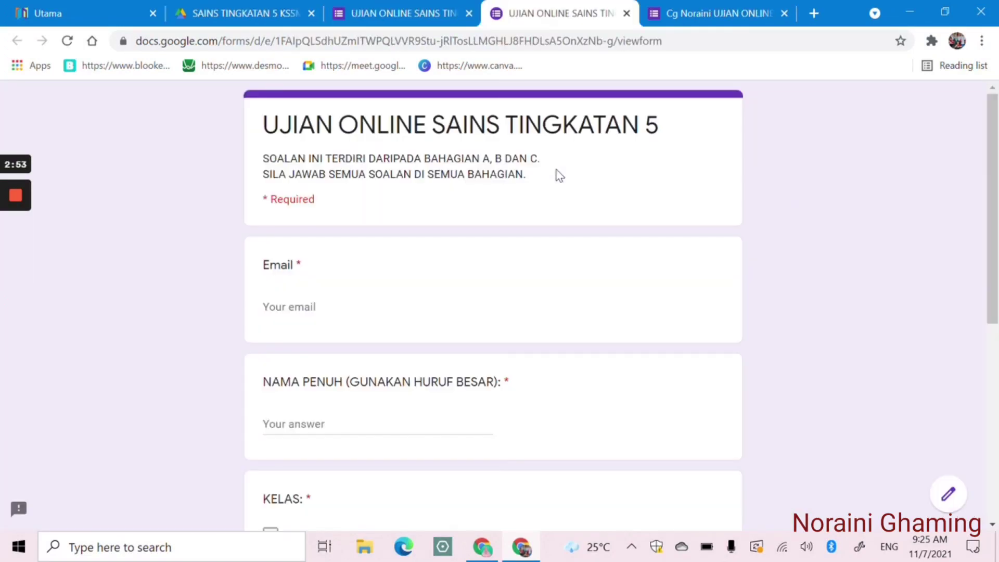
scroll(398, 268, down, 5)
click(276, 406)
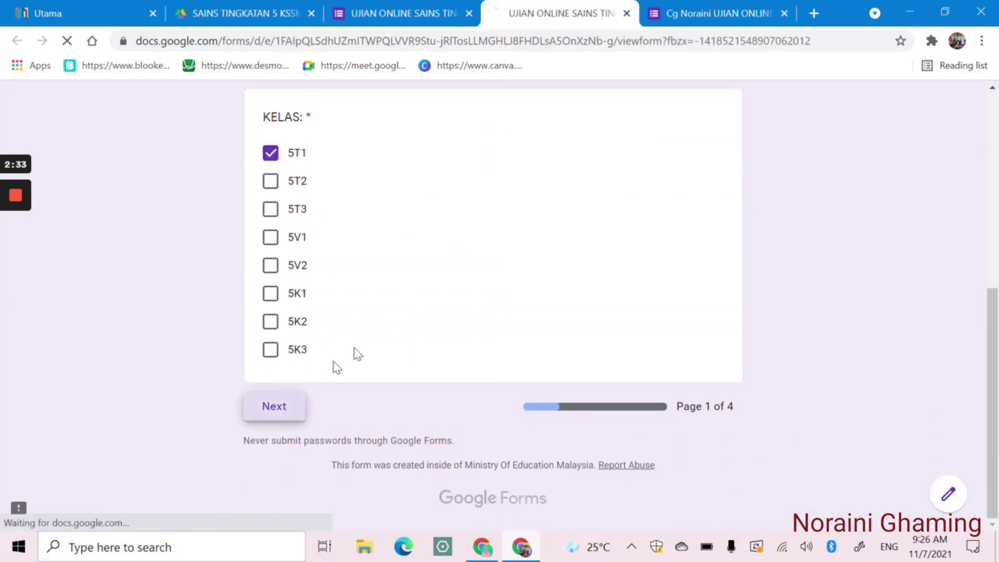
Examine the objective questions of SOALAN BAHAGIAN A in the preview, through to question 20
scroll(548, 278, down, 3)
scroll(548, 278, up, 3)
scroll(542, 255, down, 15)
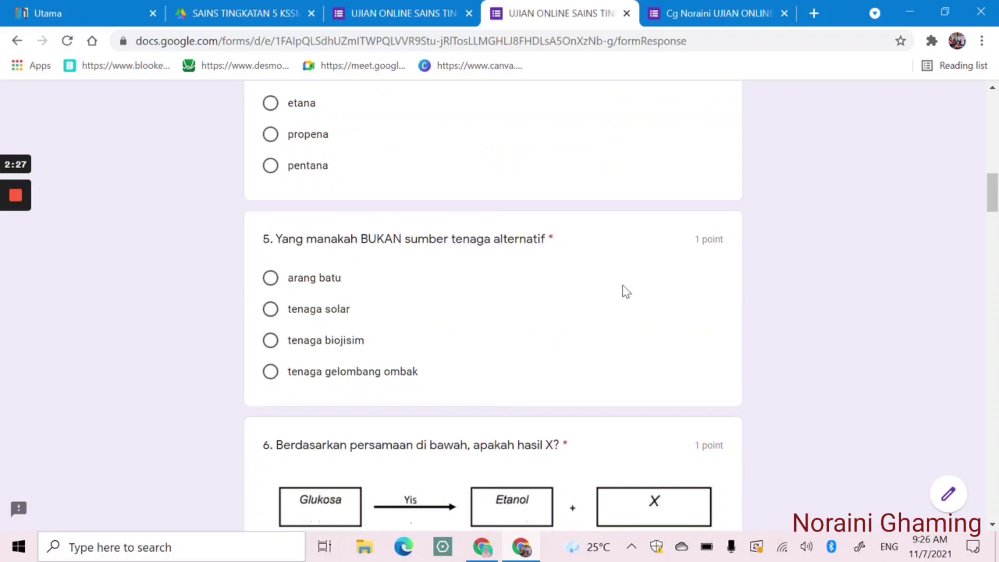
scroll(698, 255, down, 6)
scroll(627, 261, down, 20)
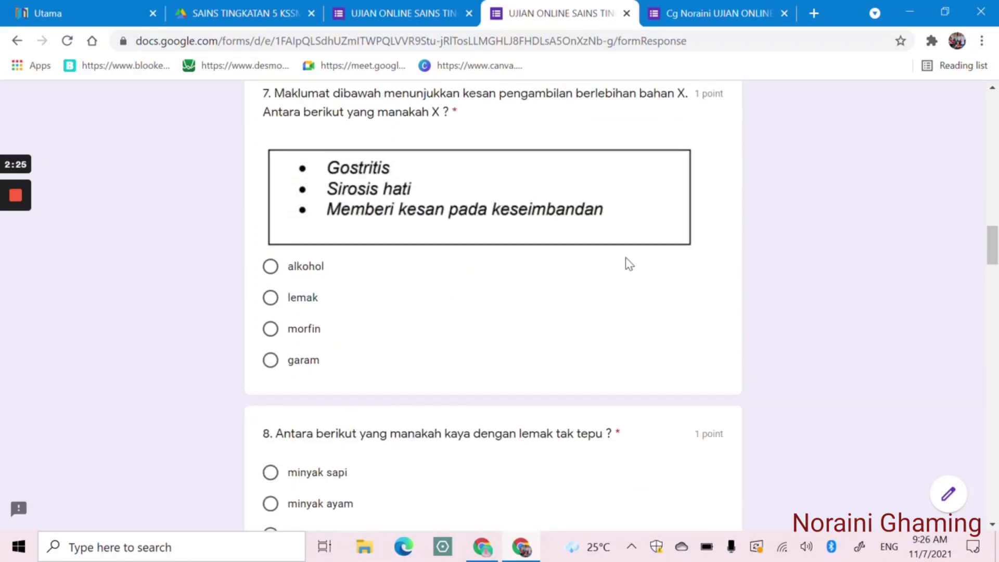
scroll(521, 306, down, 20)
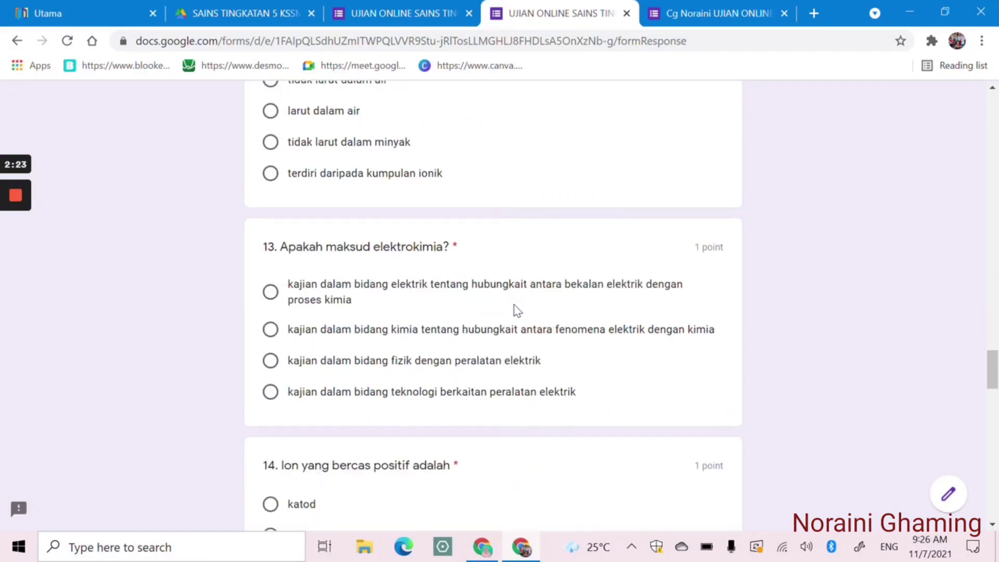
scroll(516, 313, down, 7)
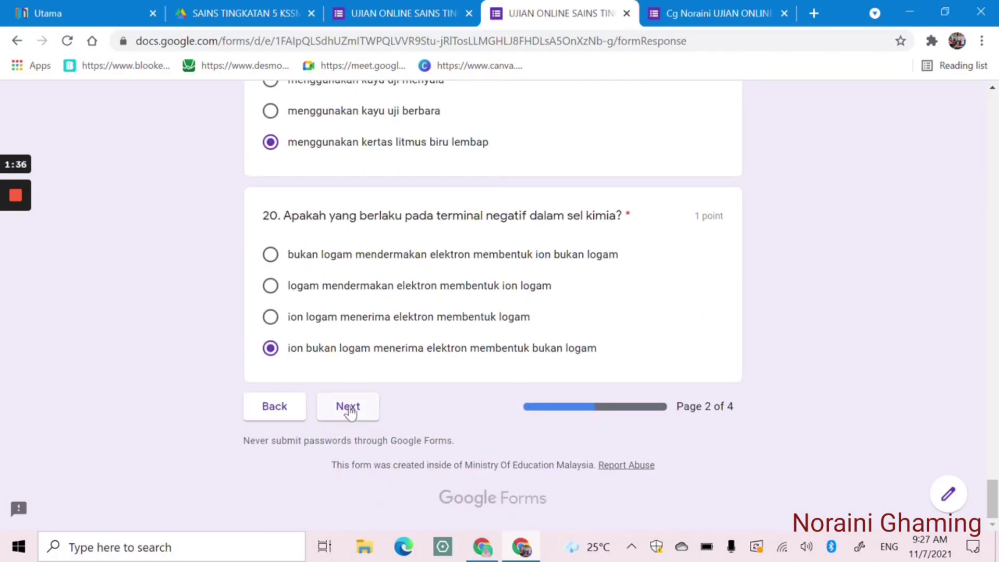
Continue the preview to SOALAN BAHAGIAN B and examine its three structured questions with their diagrams and answer fields
click(347, 407)
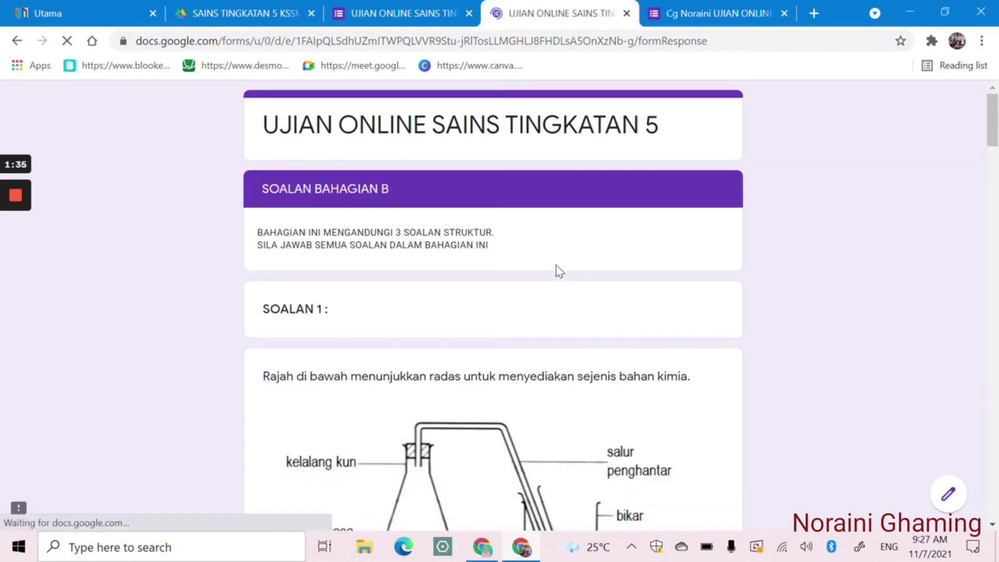
scroll(547, 275, down, 13)
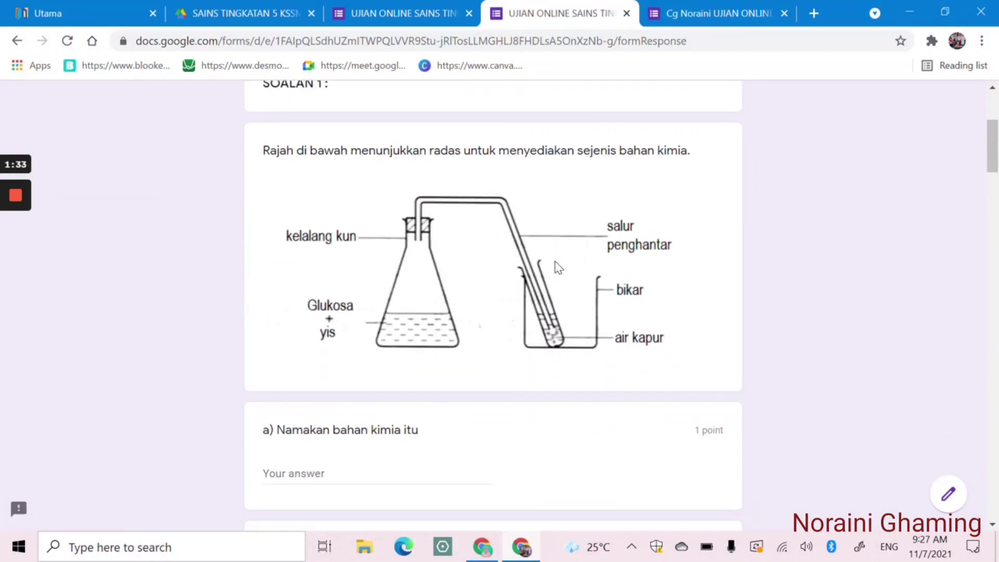
scroll(556, 266, down, 15)
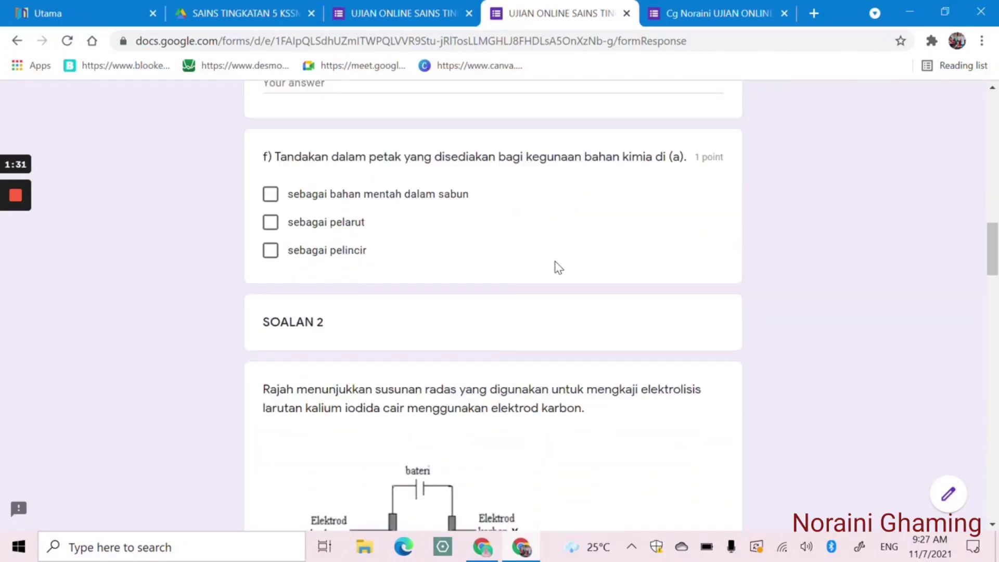
scroll(559, 266, down, 15)
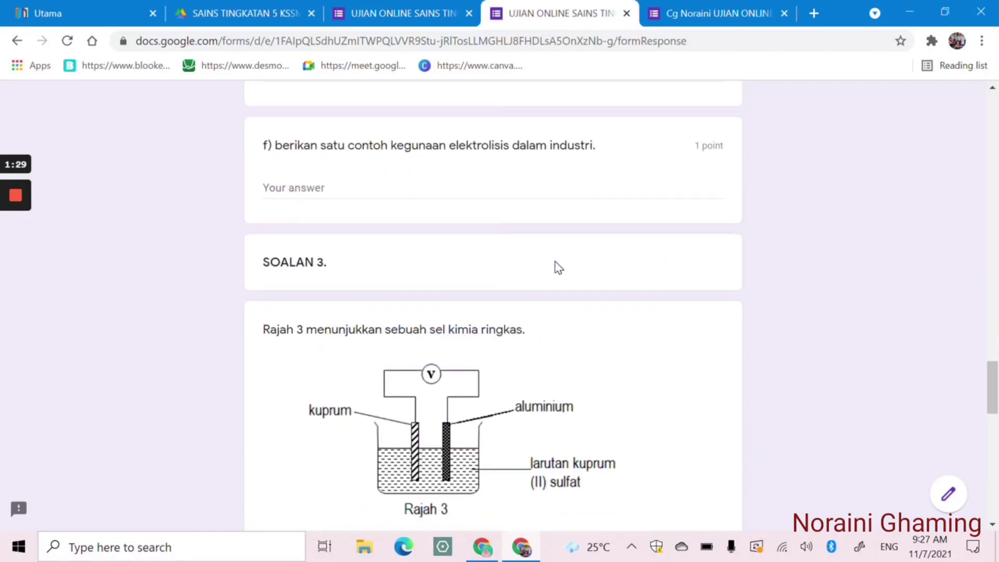
scroll(557, 266, down, 6)
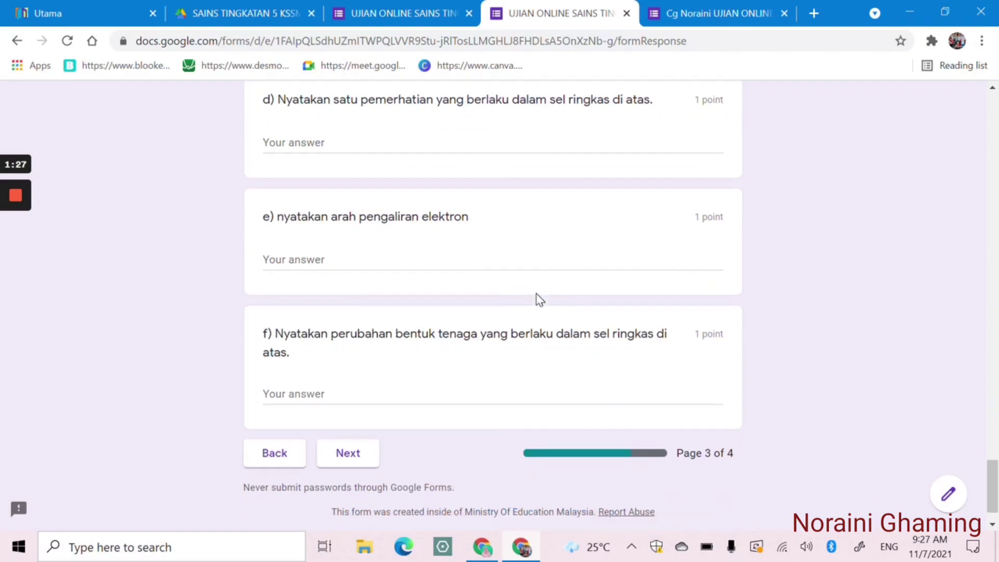
Continue the preview to SOALAN BAHAGIAN C and examine the essay question from part a to the answer field of part c
click(349, 405)
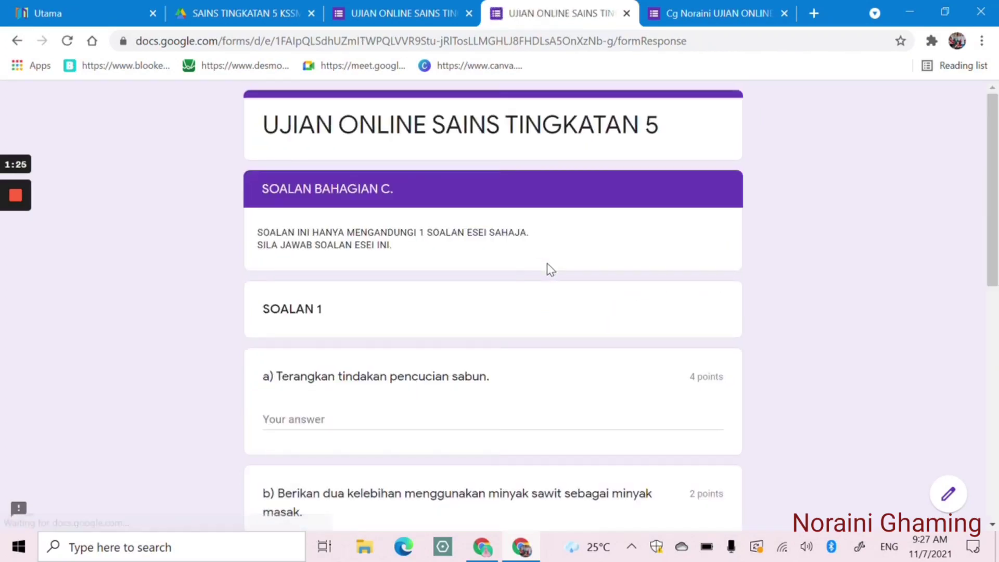
scroll(544, 276, down, 2)
scroll(504, 229, down, 5)
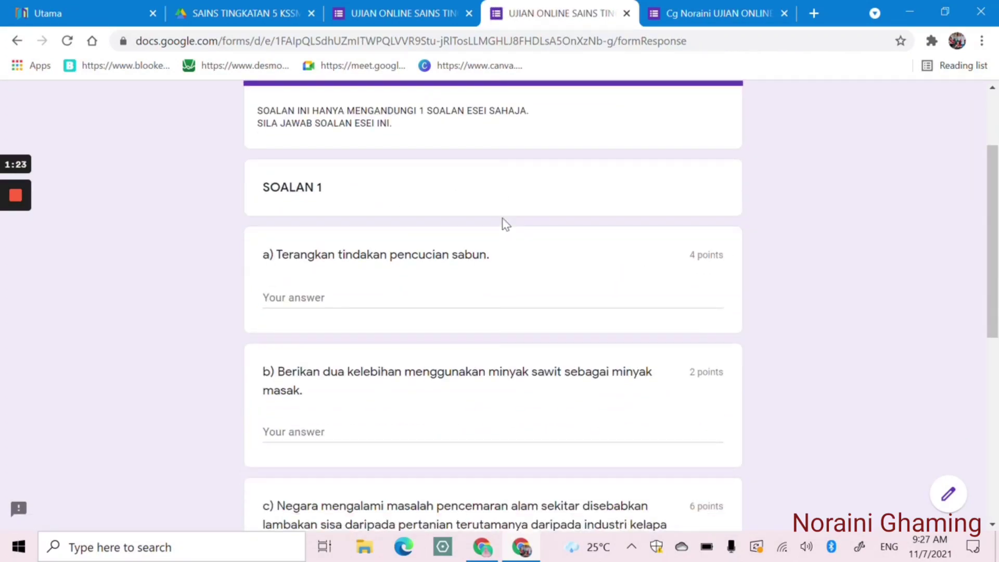
scroll(510, 239, up, 4)
scroll(518, 251, down, 6)
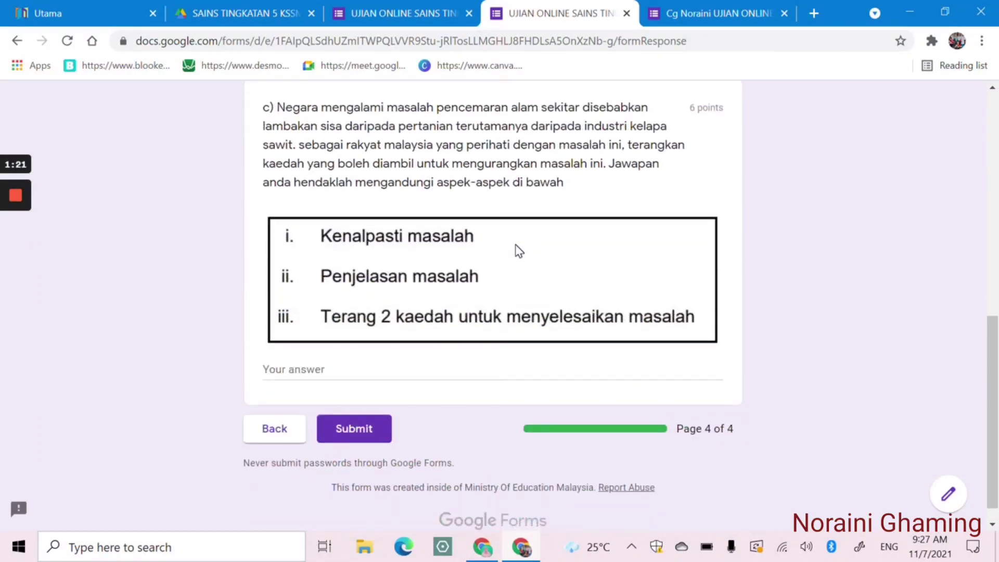
click(473, 347)
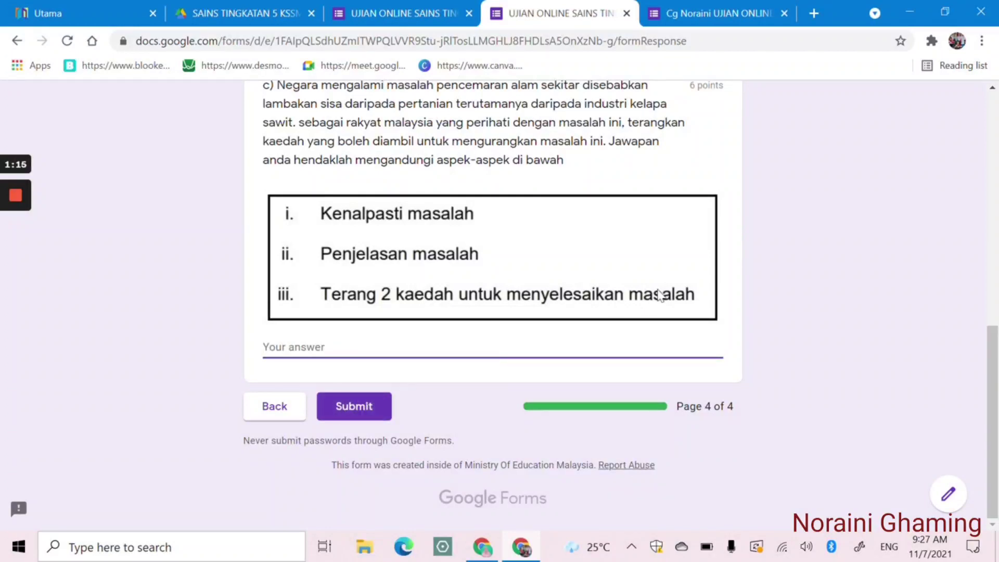
Close the form preview without submitting it and switch to the individual responses of the teacher's UJIAN ONLINE SAINS TINGKATAN 5 form
scroll(669, 281, up, 5)
scroll(671, 261, up, 4)
click(627, 13)
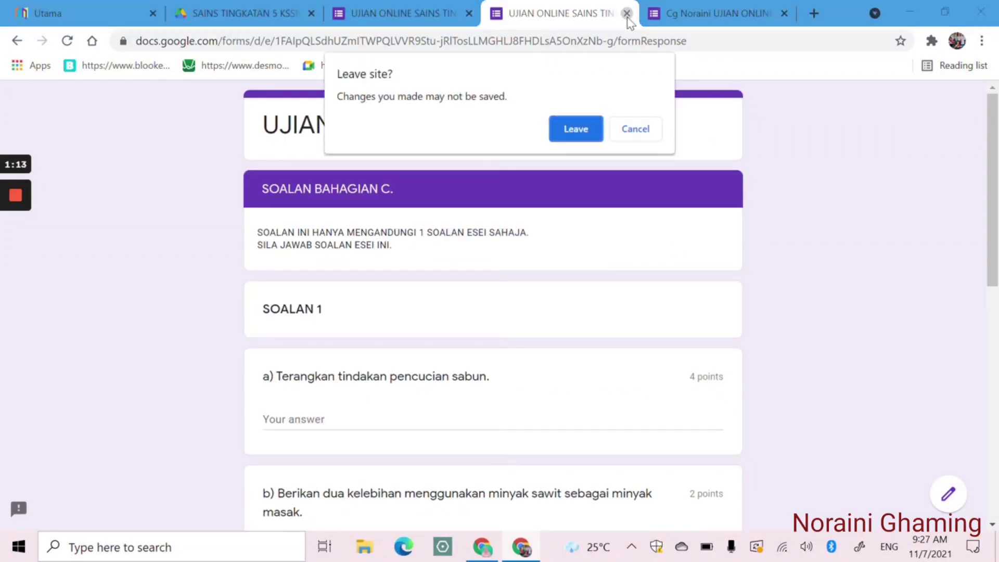
click(572, 131)
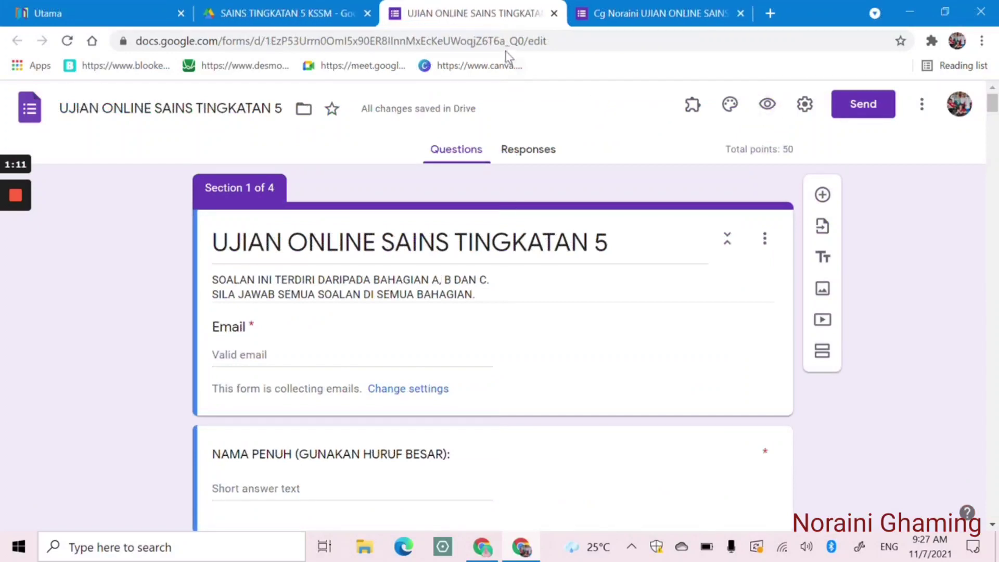
click(637, 13)
Examine the class selection and the marked objective answers in individual response 31
scroll(541, 266, down, 4)
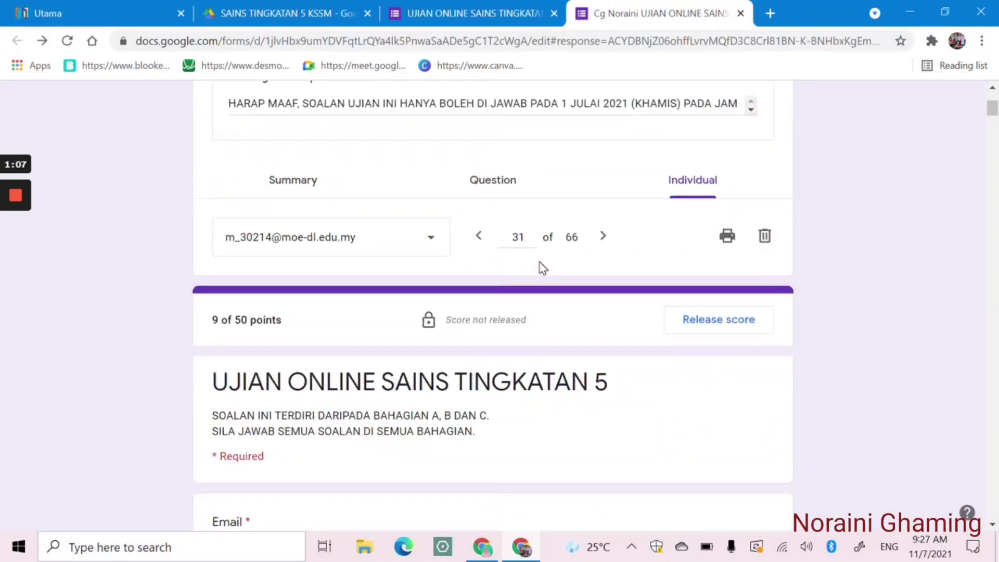
scroll(634, 273, down, 20)
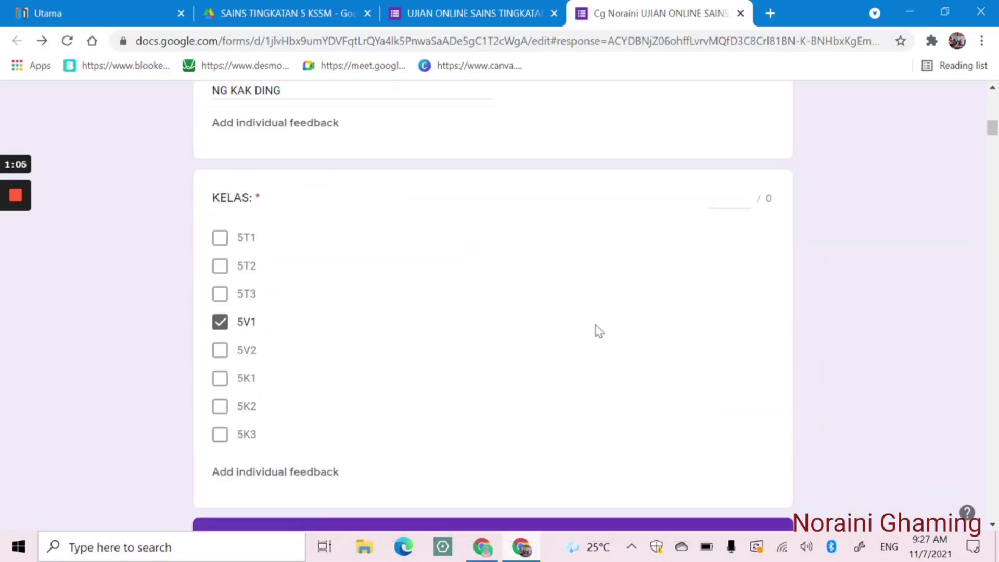
scroll(599, 331, down, 20)
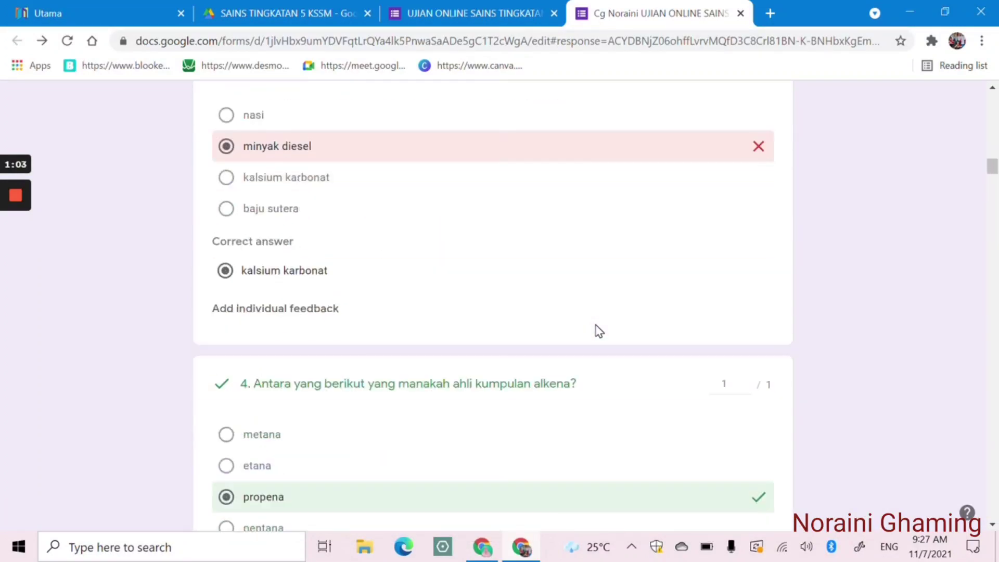
scroll(599, 331, down, 20)
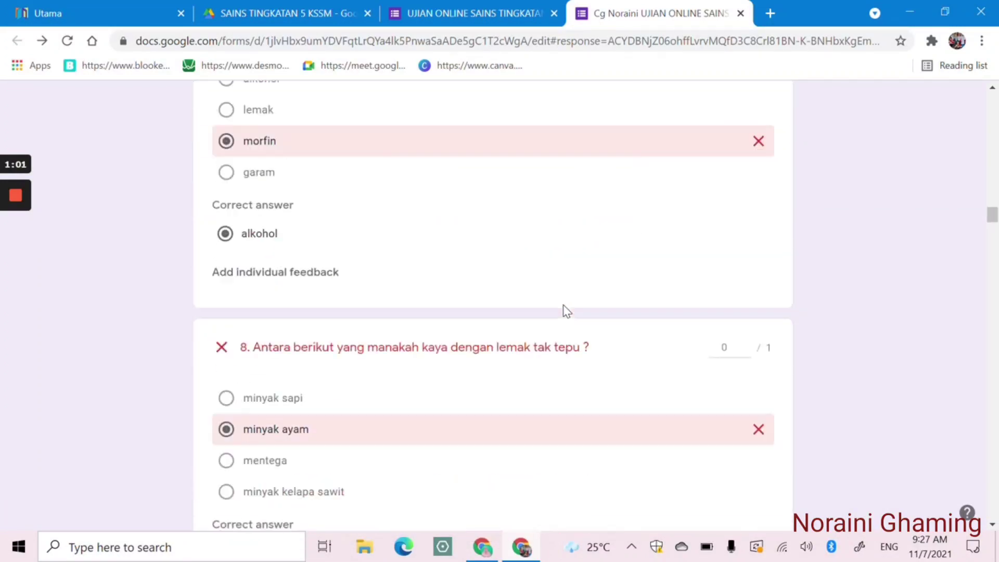
scroll(567, 311, down, 20)
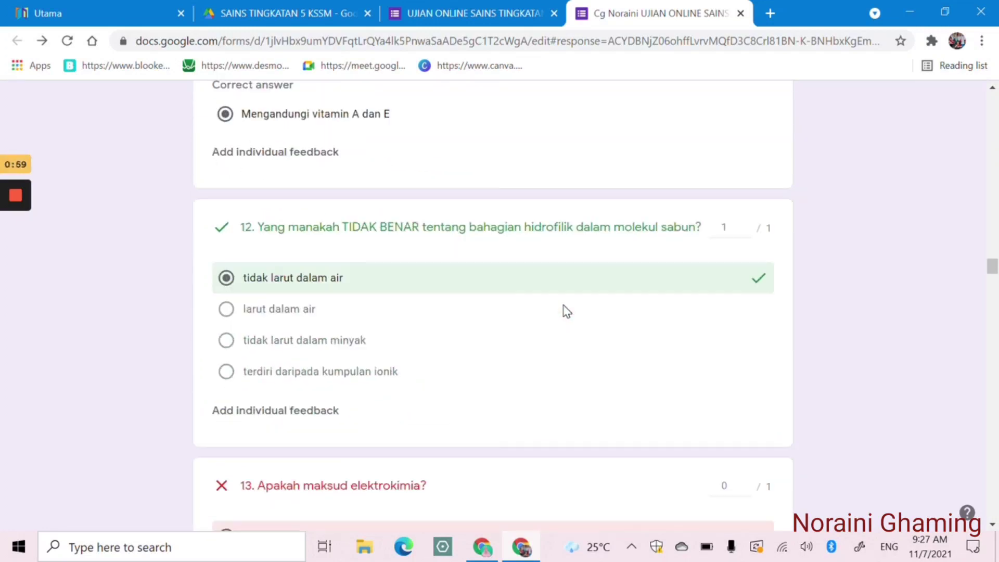
scroll(567, 311, down, 20)
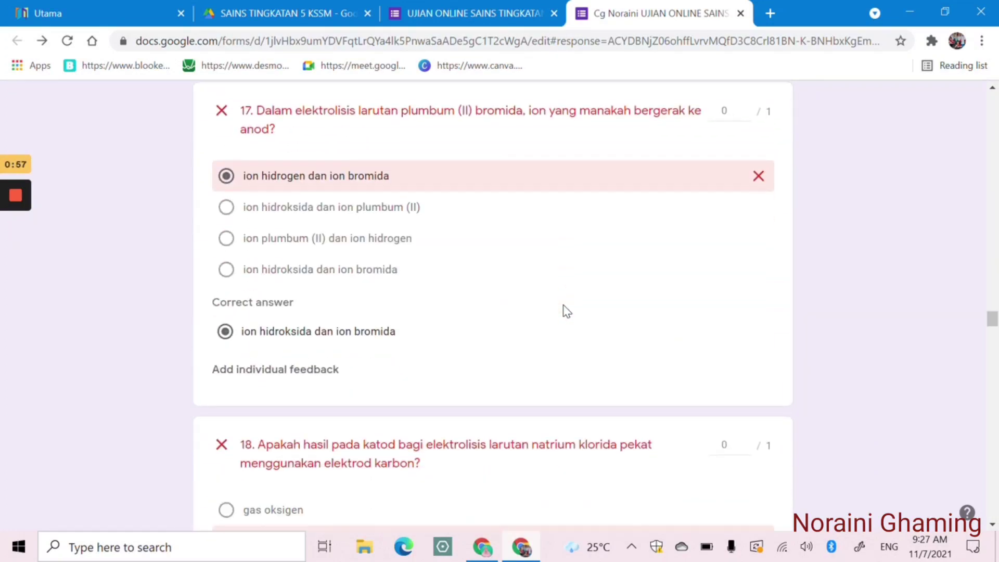
Examine the structured and essay answers in individual response 31, including essay part c, and return to the beginning of the response
scroll(566, 311, down, 20)
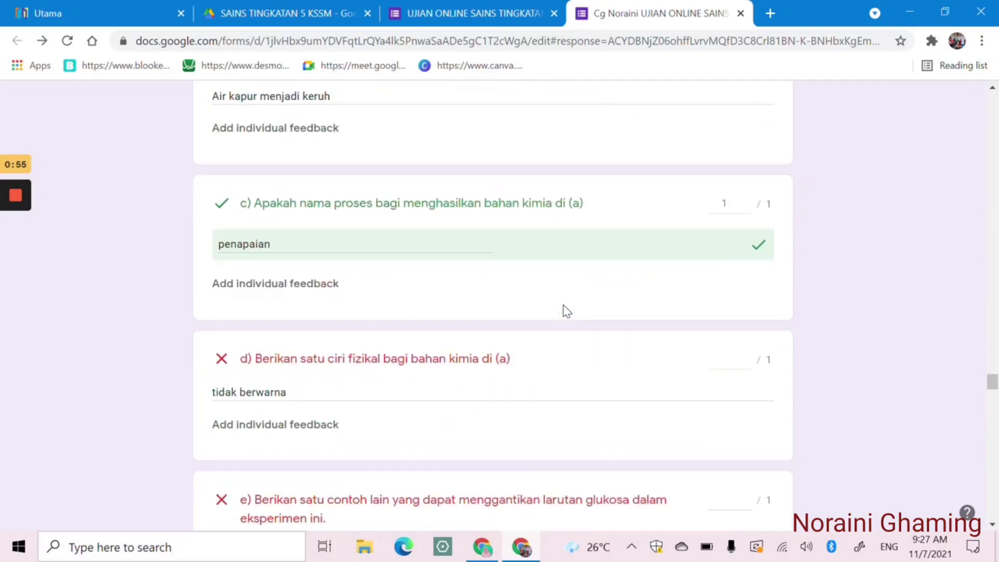
scroll(567, 311, down, 20)
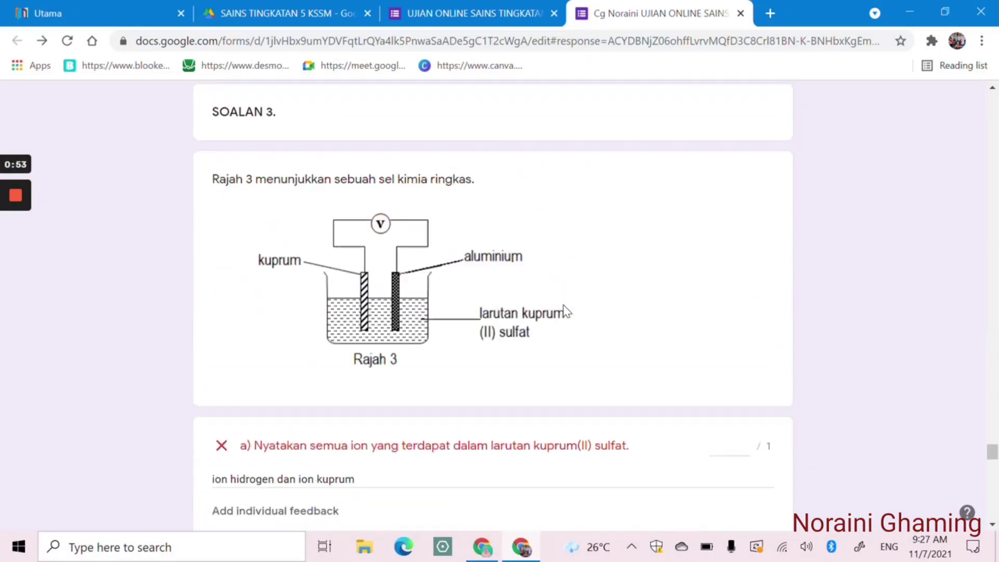
scroll(566, 311, down, 14)
scroll(567, 311, down, 14)
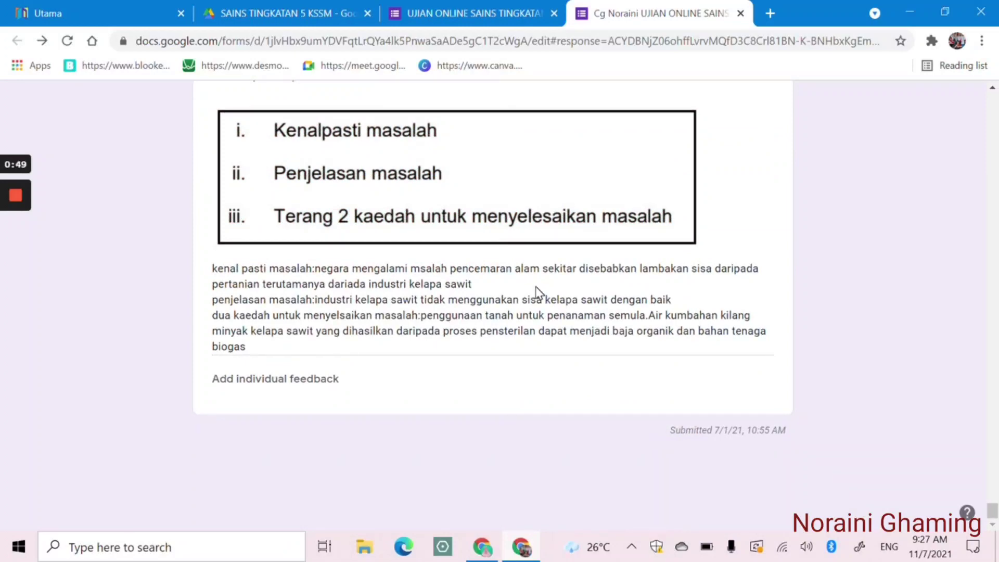
scroll(536, 289, up, 2)
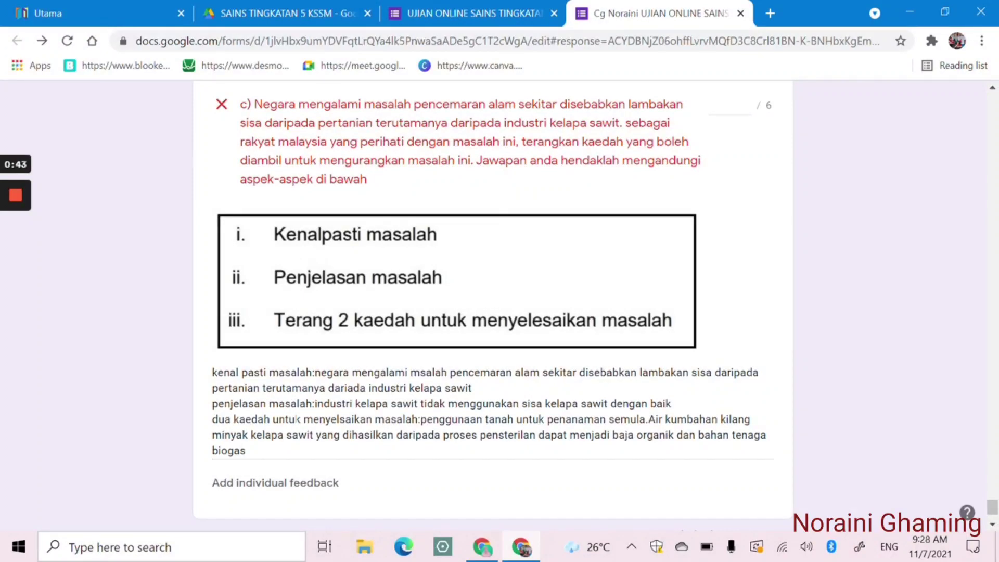
scroll(428, 406, up, 6)
scroll(428, 406, down, 20)
scroll(493, 302, up, 15)
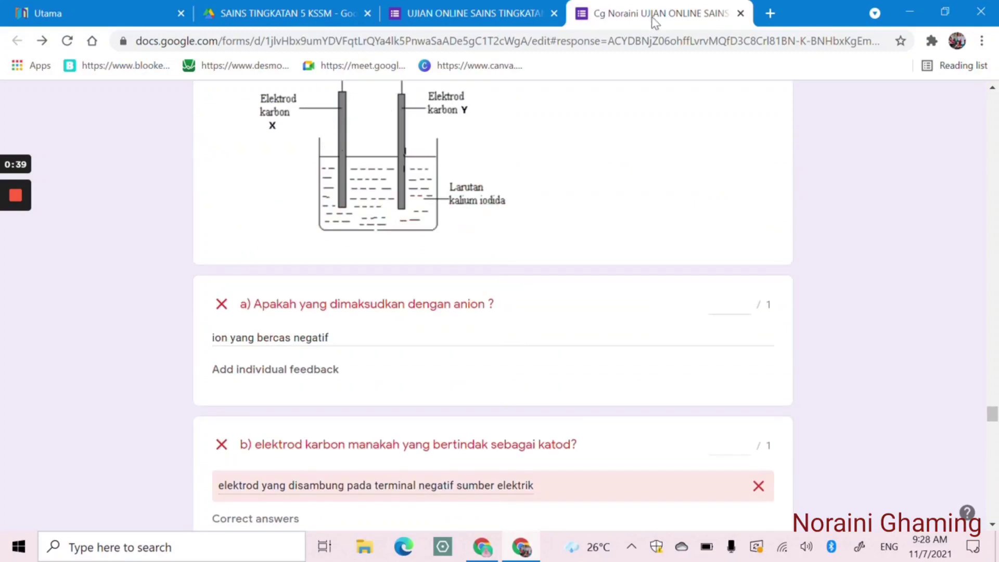
scroll(660, 156, up, 8)
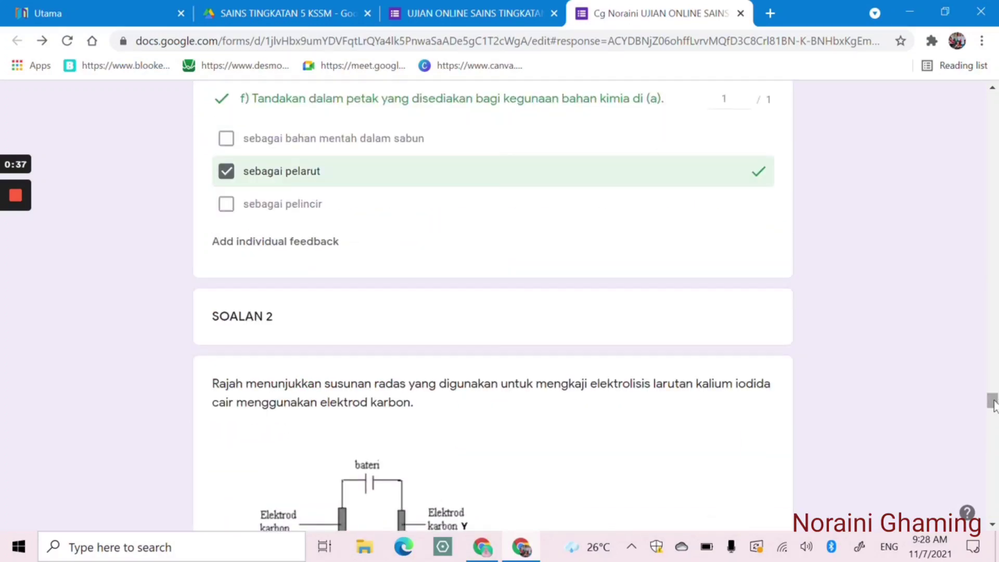
drag(991, 404, 991, 96)
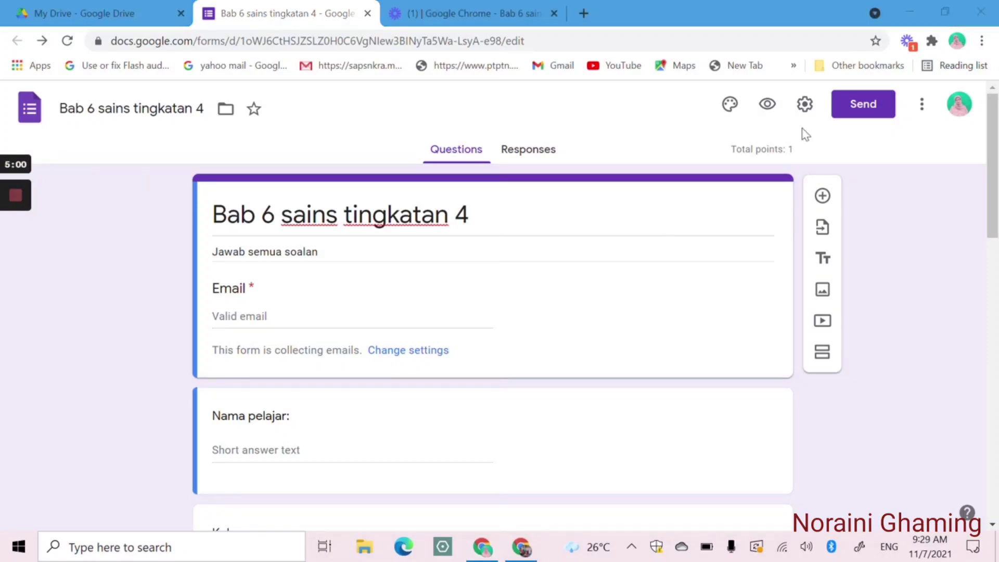
Open the add-ons marketplace from the Bab 6 sains tingkatan 4 form and browse the apps that work with Forms
click(922, 104)
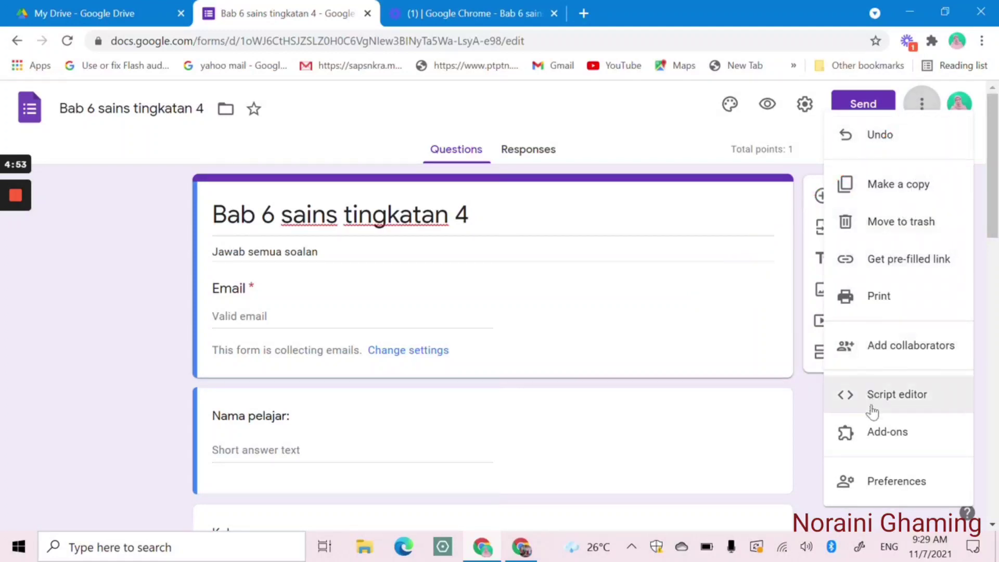
click(878, 437)
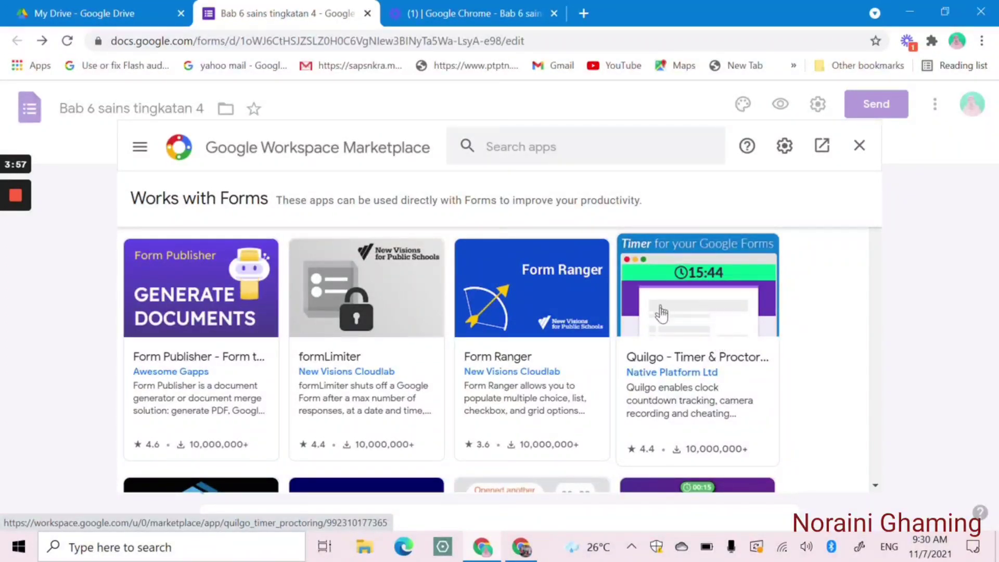
scroll(710, 312, down, 2)
scroll(710, 311, down, 2)
scroll(619, 385, up, 4)
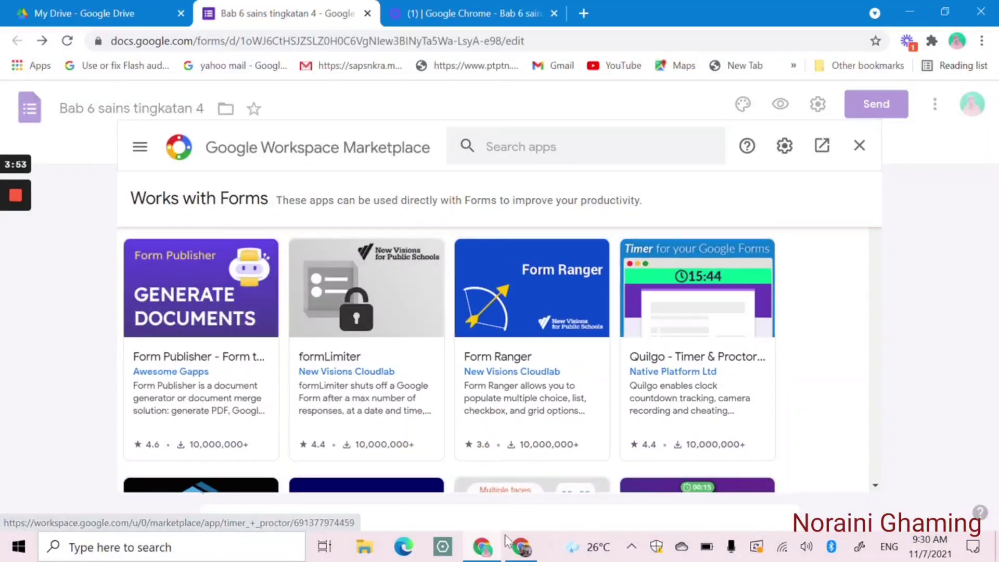
Check the add-ons installed for the UJIAN ONLINE SAINS TINGKATAN 5 form in the other Chrome window and return to the marketplace
click(519, 545)
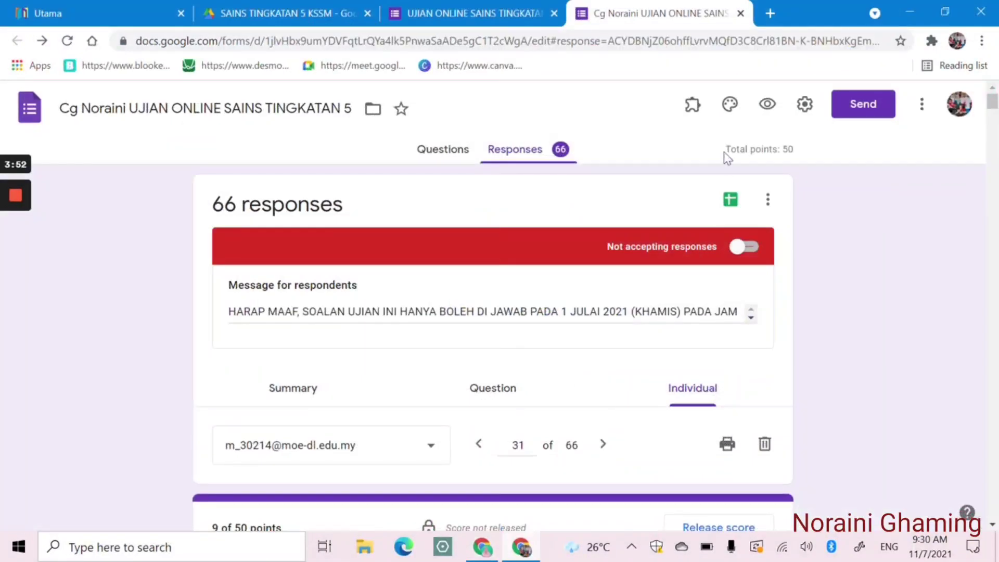
click(693, 106)
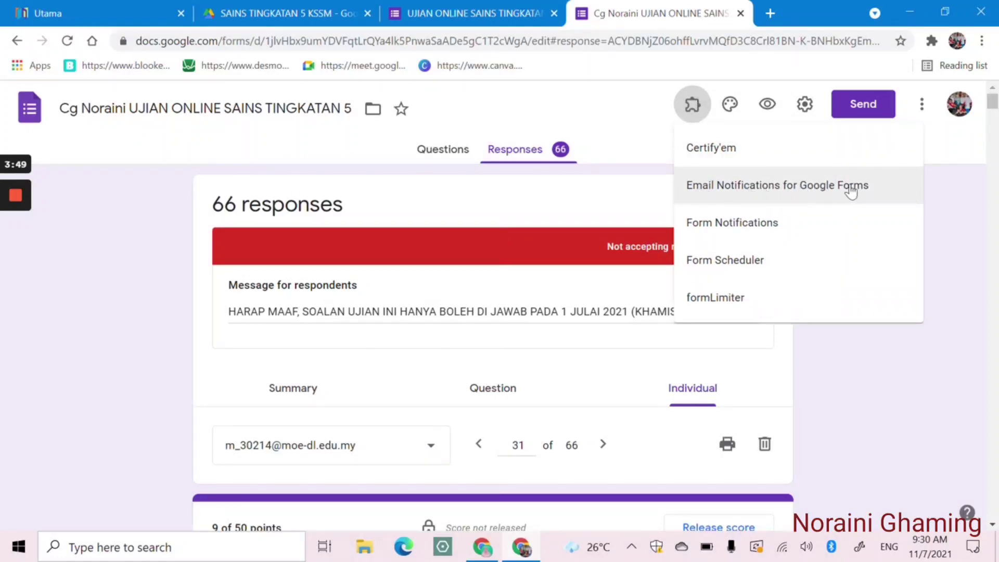
click(483, 546)
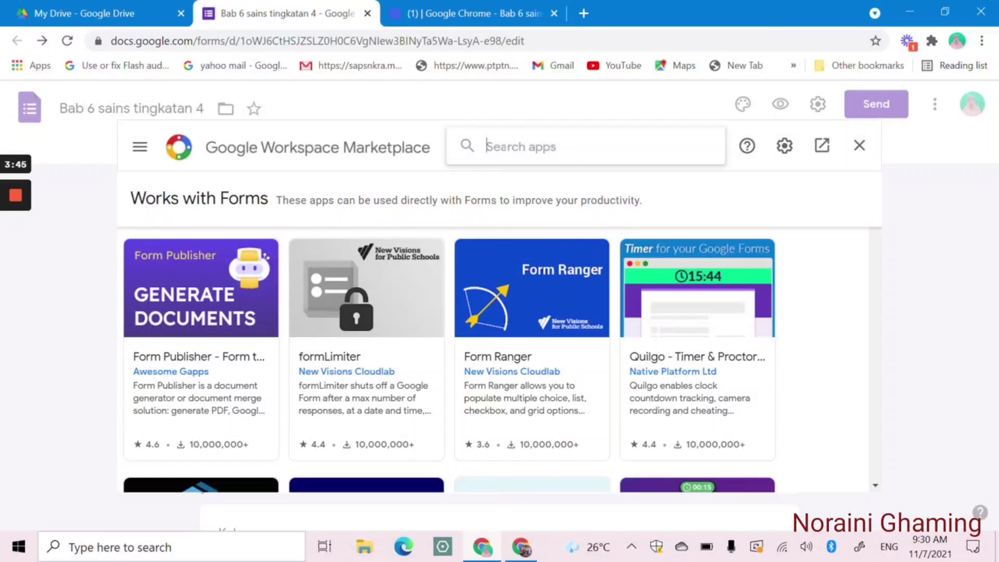
Search the marketplace for "email", choose the Email Notifications for Google Forms suggestion and open that add-on's page
text(email)
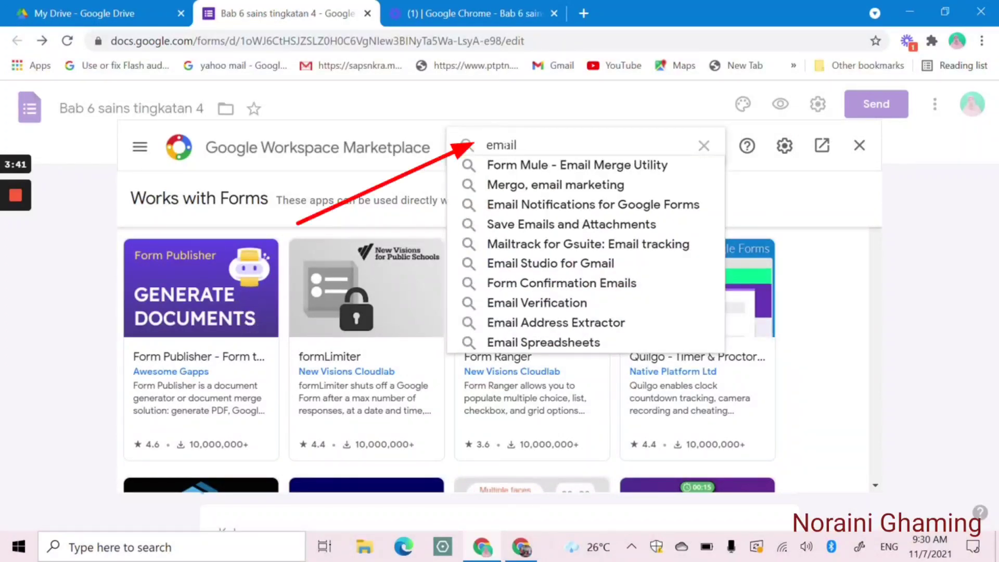
click(542, 205)
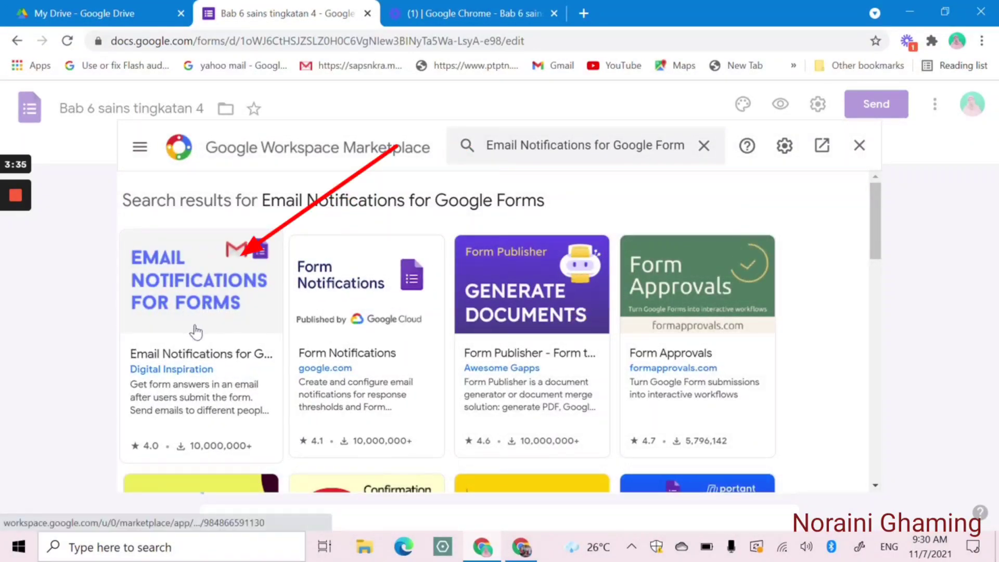
click(183, 303)
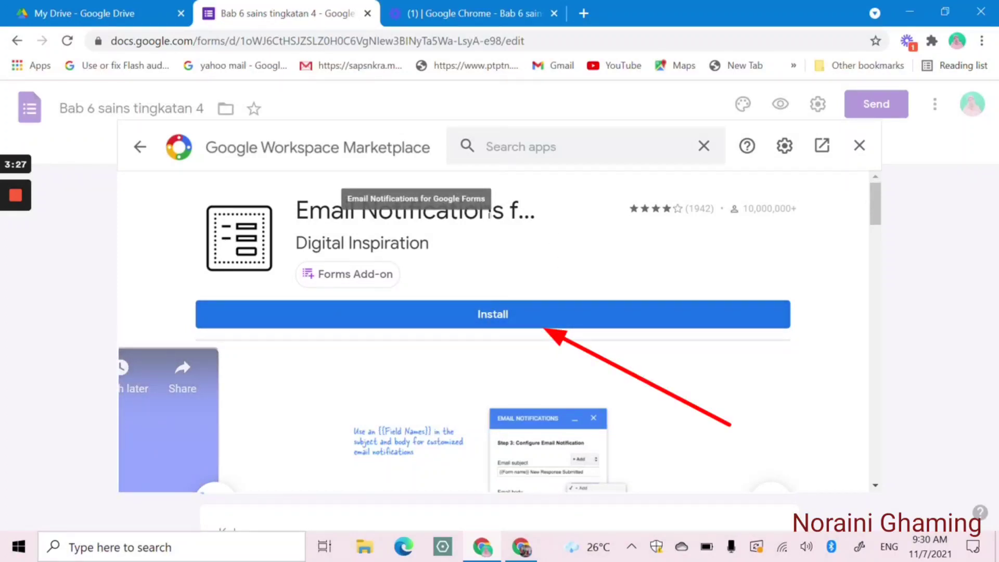
Install the Email Notifications for Google Forms add-on with the listed Google account, granting the access it requests, and finish the installation
click(479, 318)
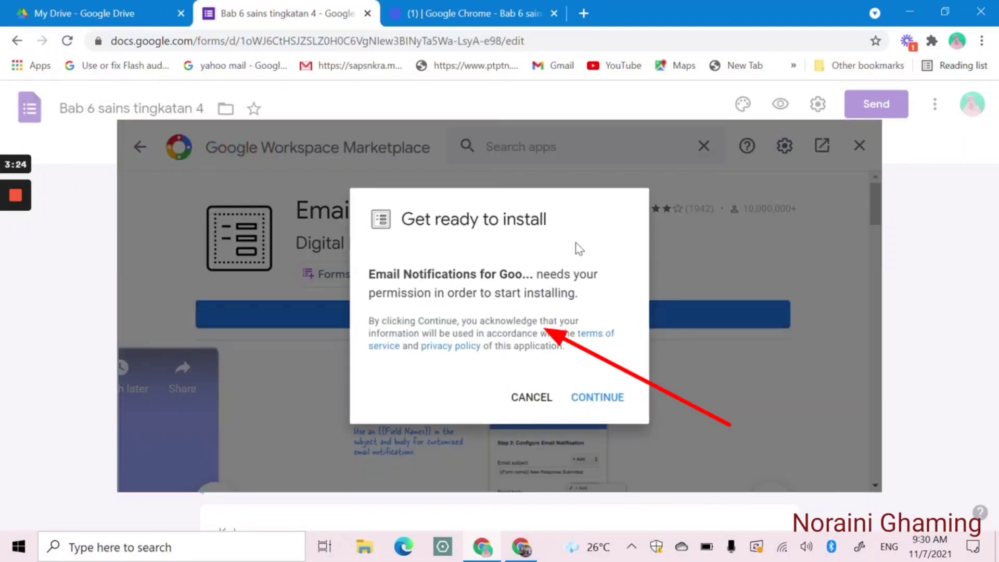
click(593, 400)
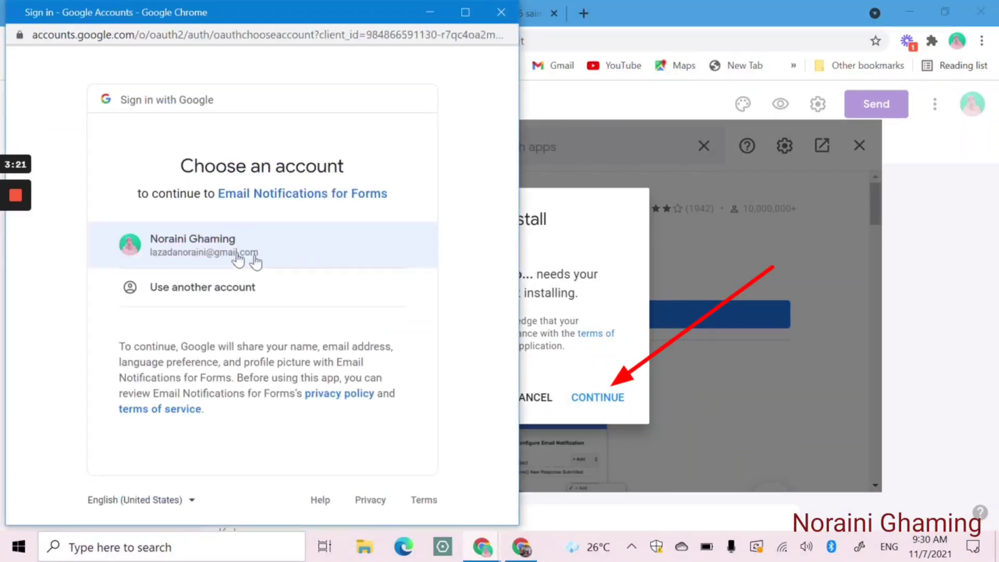
click(210, 246)
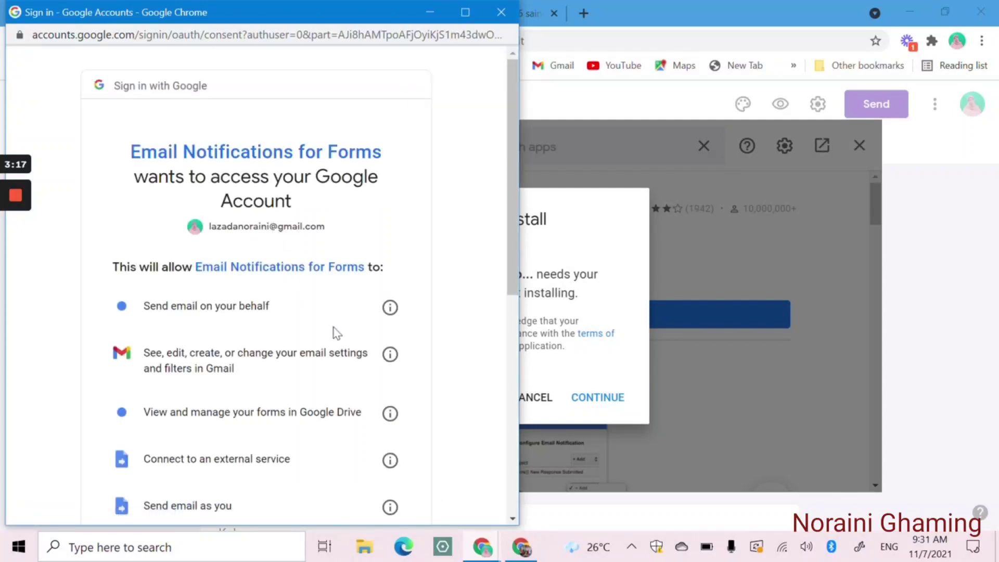
scroll(335, 331, down, 8)
click(357, 401)
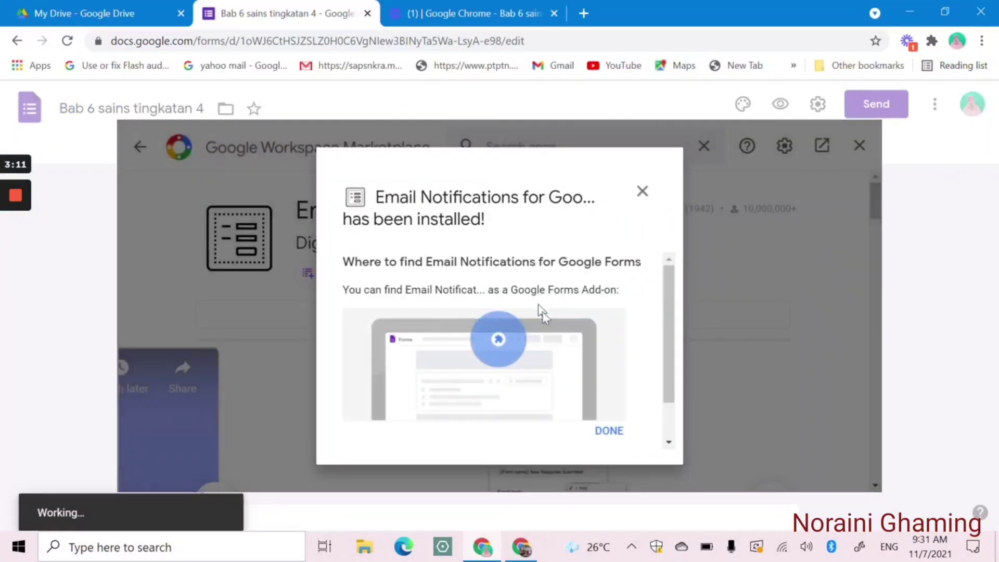
click(614, 436)
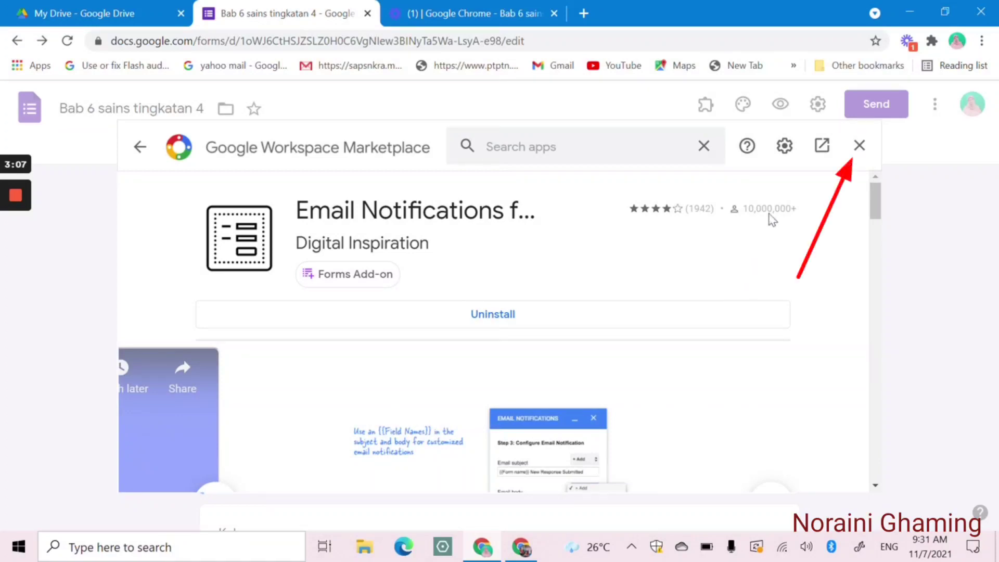
Leave the marketplace and open the Limit Google Form Responses settings of the Email Notifications add-on
click(860, 149)
click(690, 108)
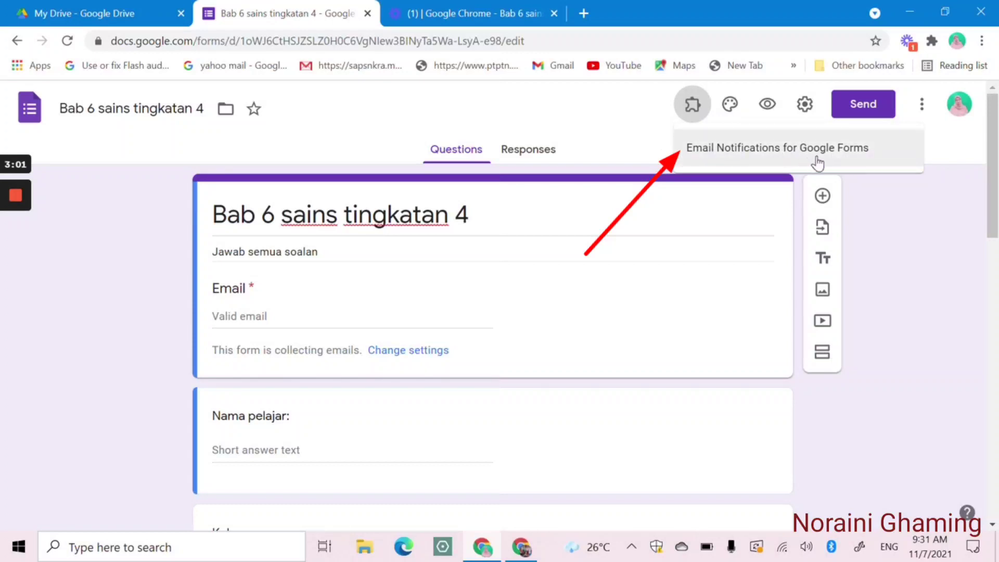
click(753, 150)
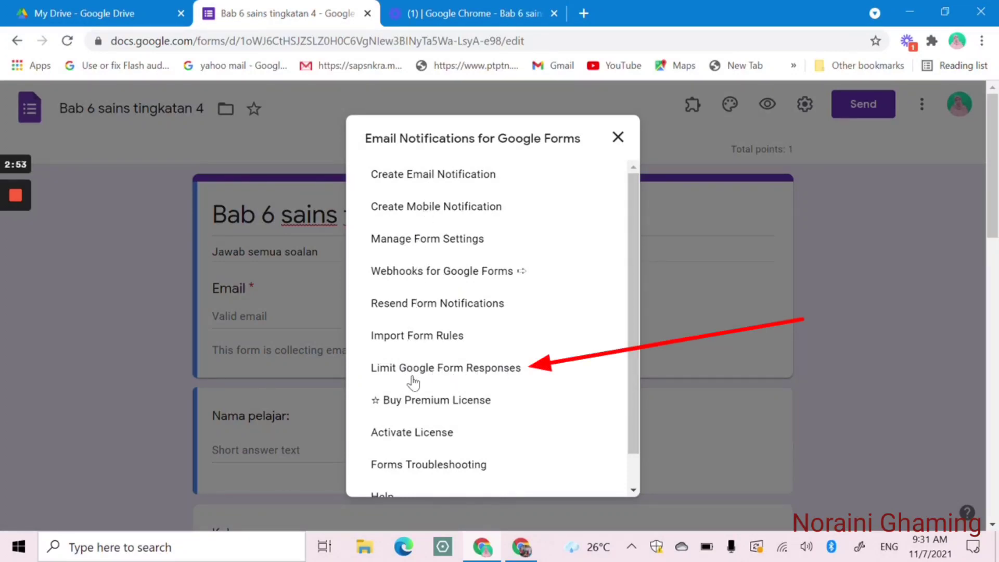
click(440, 369)
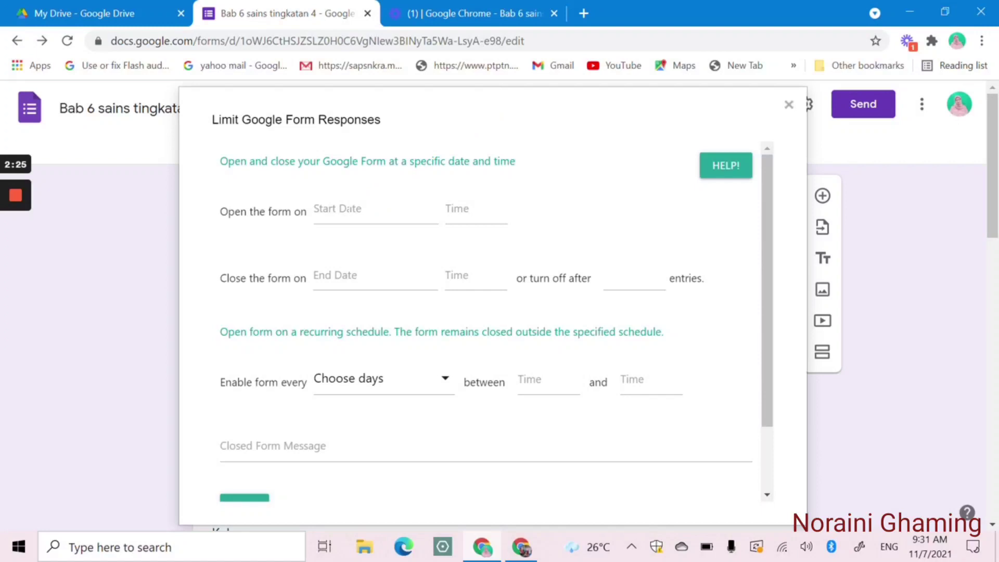
Schedule the form to open on 07/20/2021 at 07:59
click(349, 211)
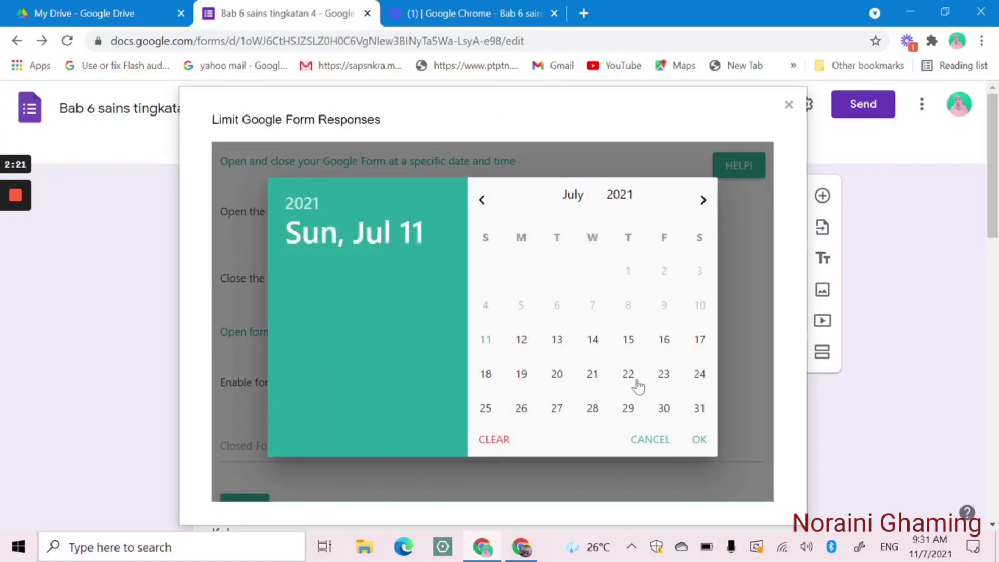
click(556, 375)
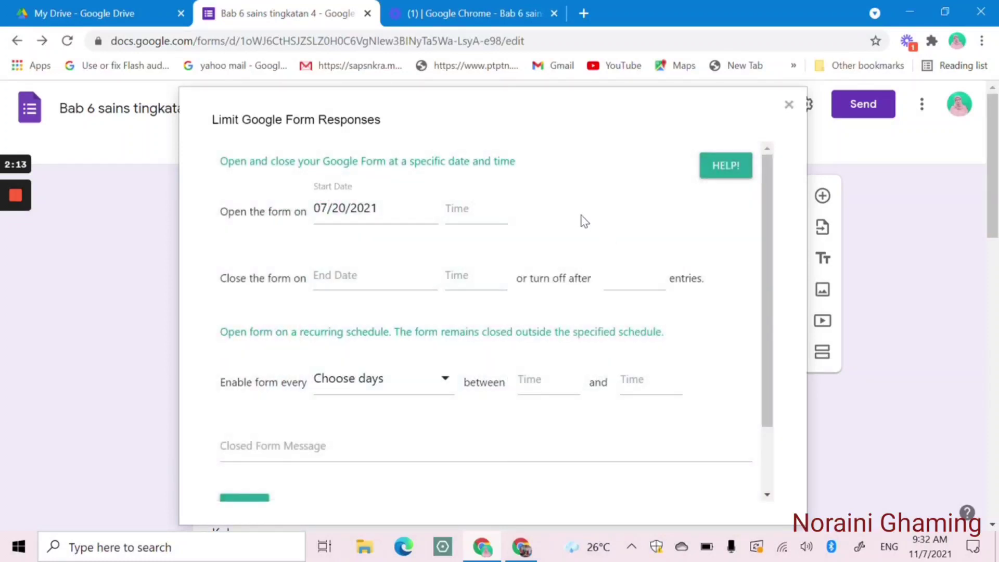
click(467, 219)
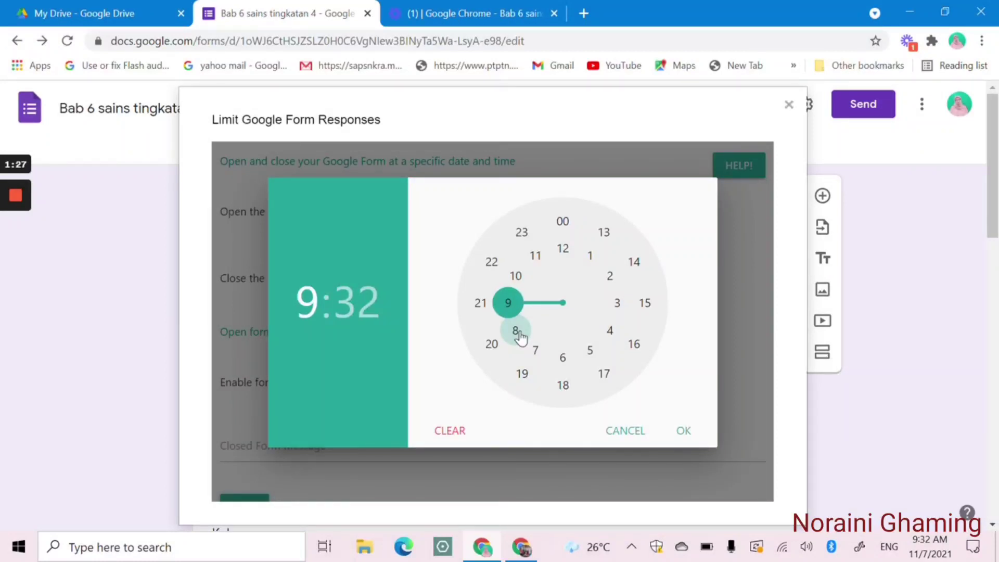
click(535, 350)
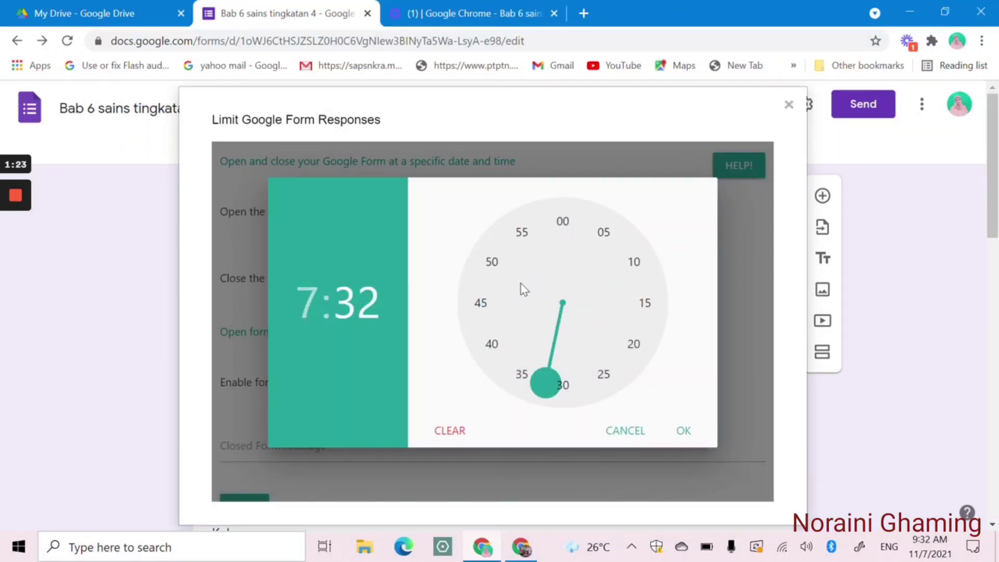
click(553, 224)
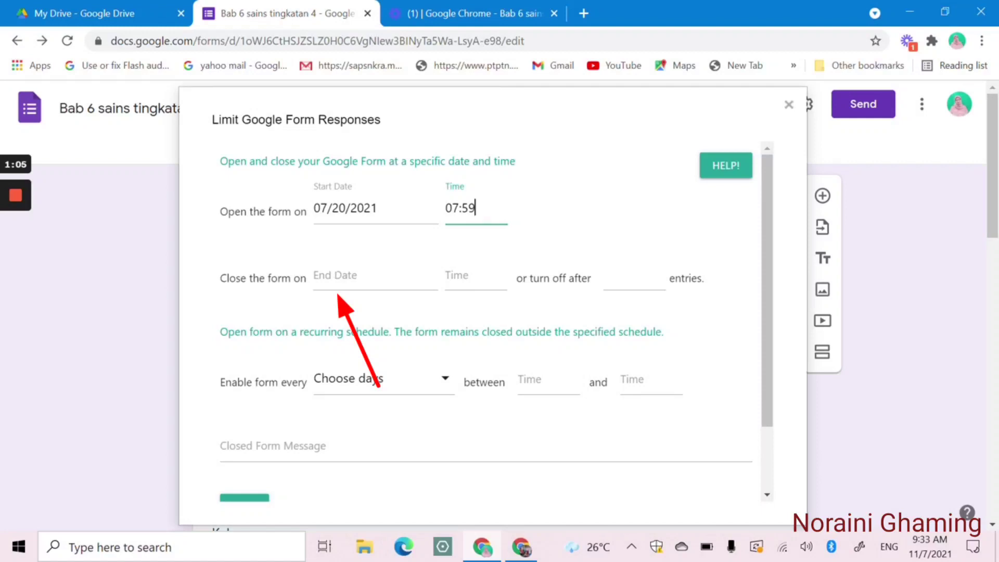
Schedule the form to close on 07/20/2021 at 09:32
click(332, 276)
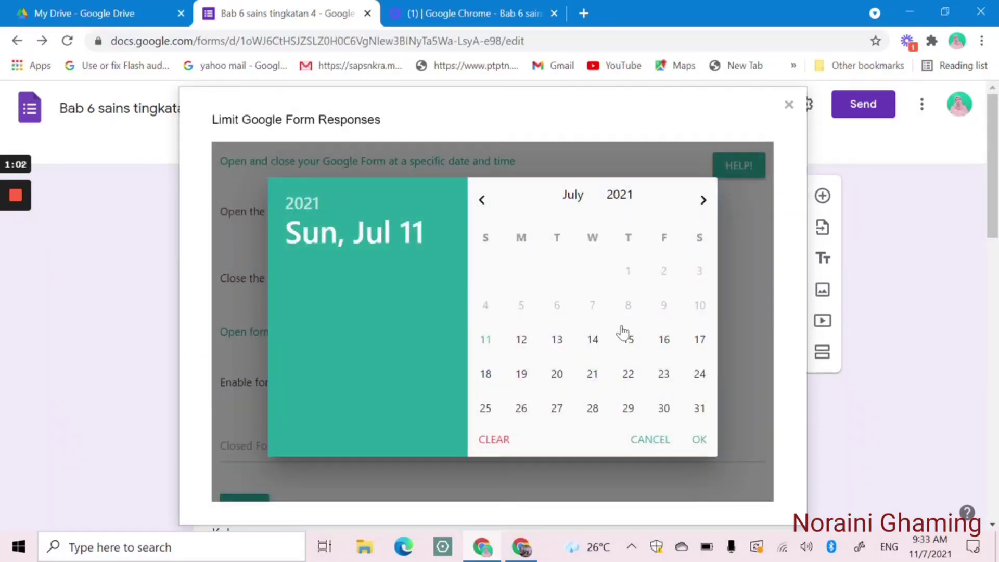
click(556, 373)
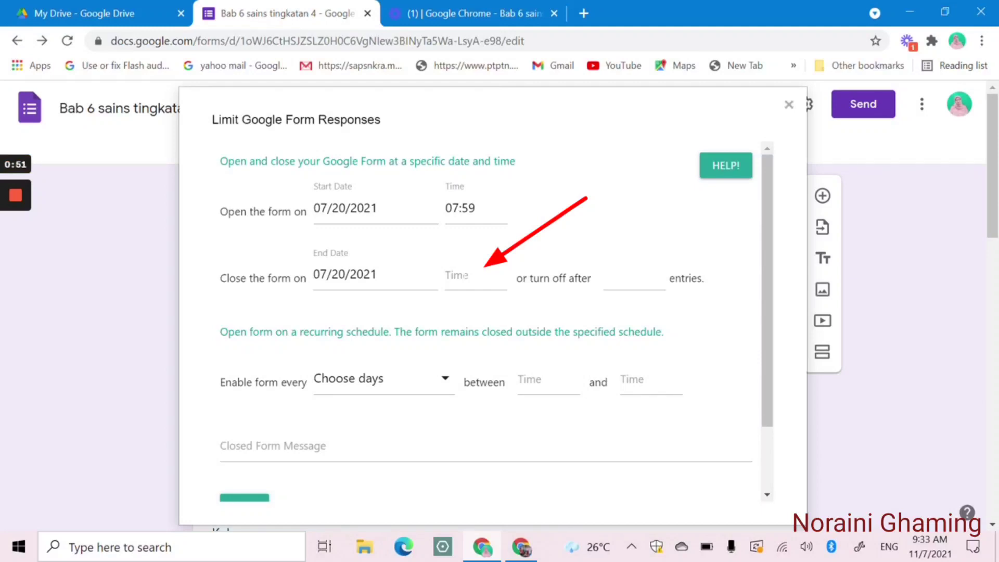
click(463, 278)
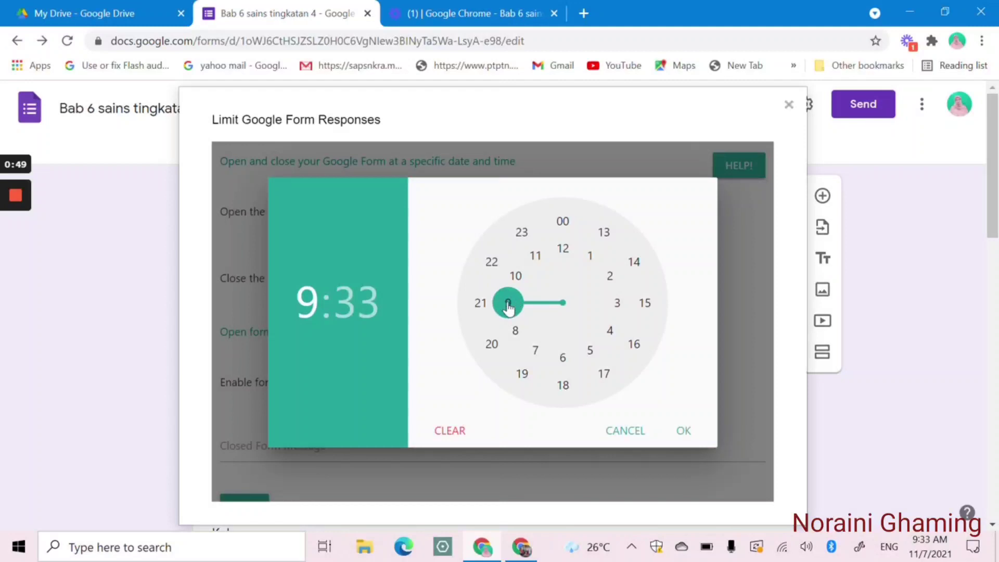
click(508, 305)
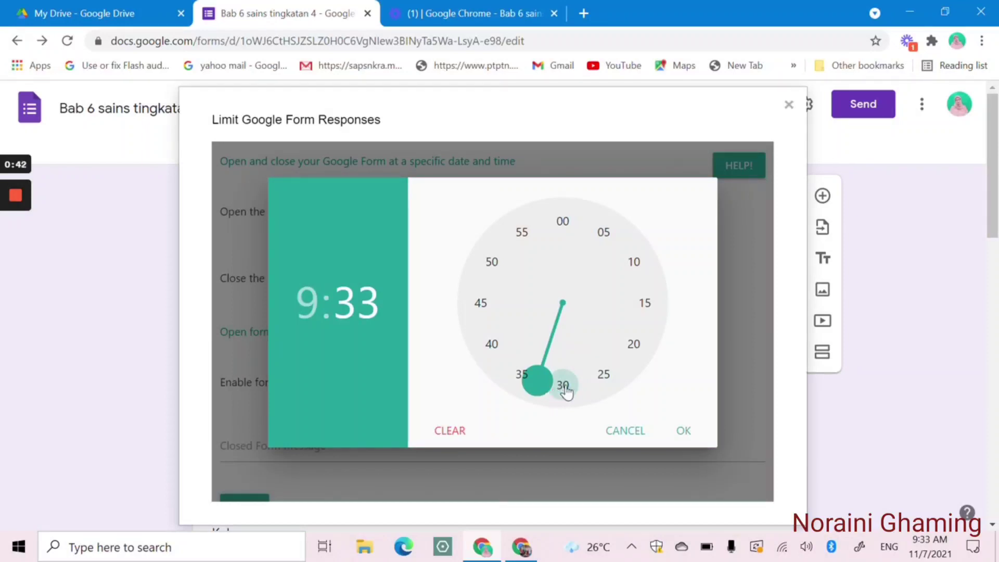
click(542, 385)
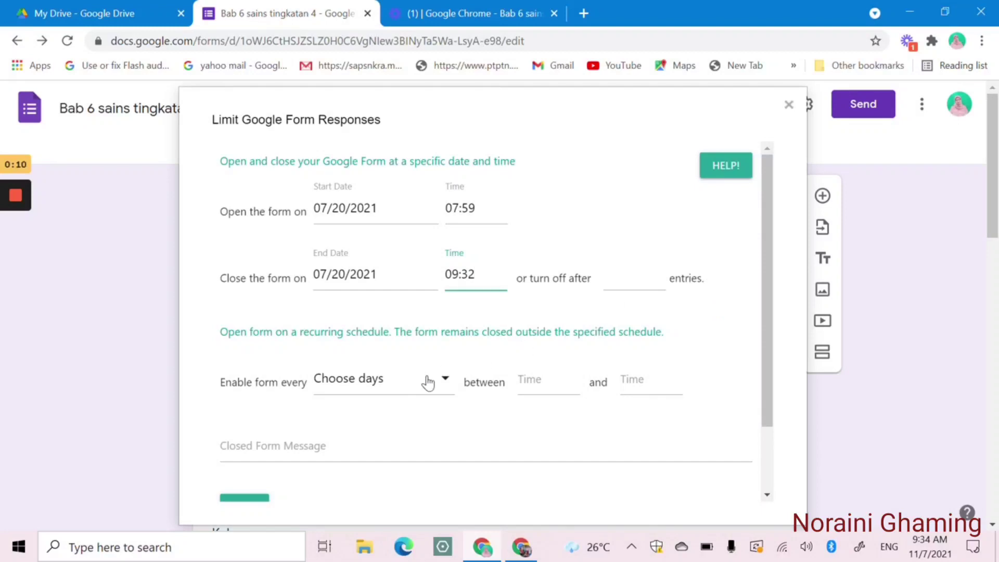
Begin the closed form message with "SOALAN INI HANYA BOLEH DI BUKA WAKTU UJIAN SAHAJA PADA 20 JULAI ("
scroll(429, 403, down, 2)
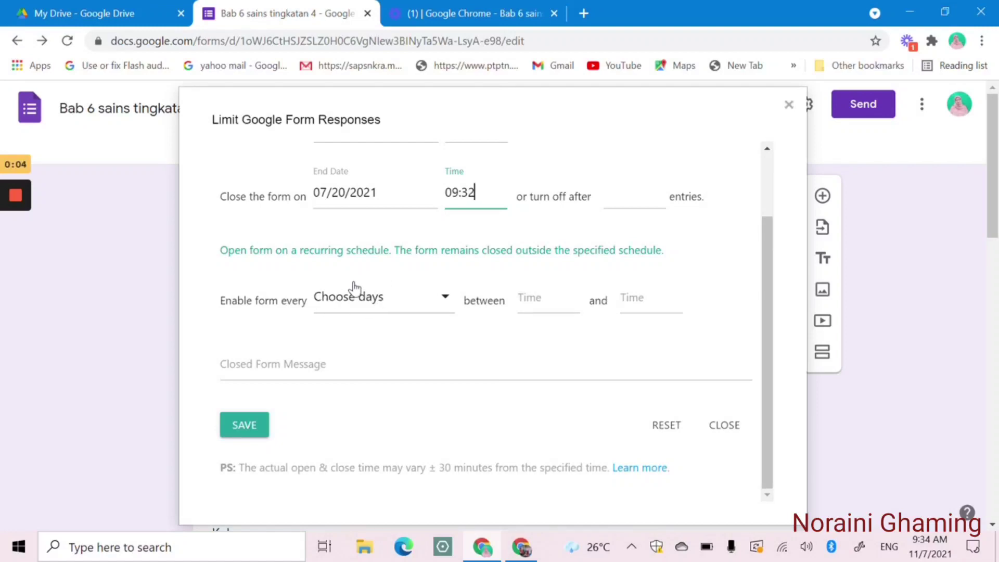
scroll(416, 281, up, 2)
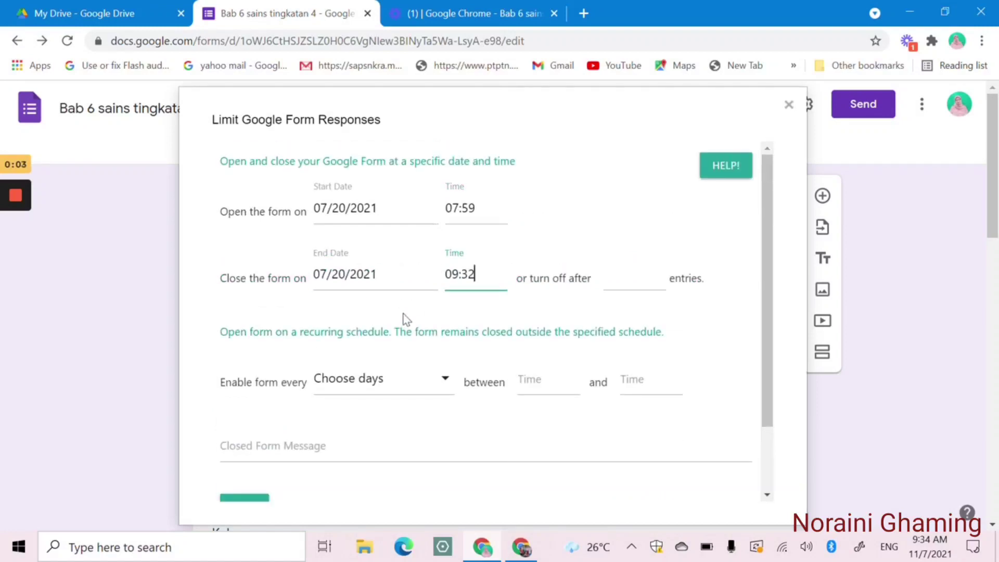
scroll(407, 316, down, 2)
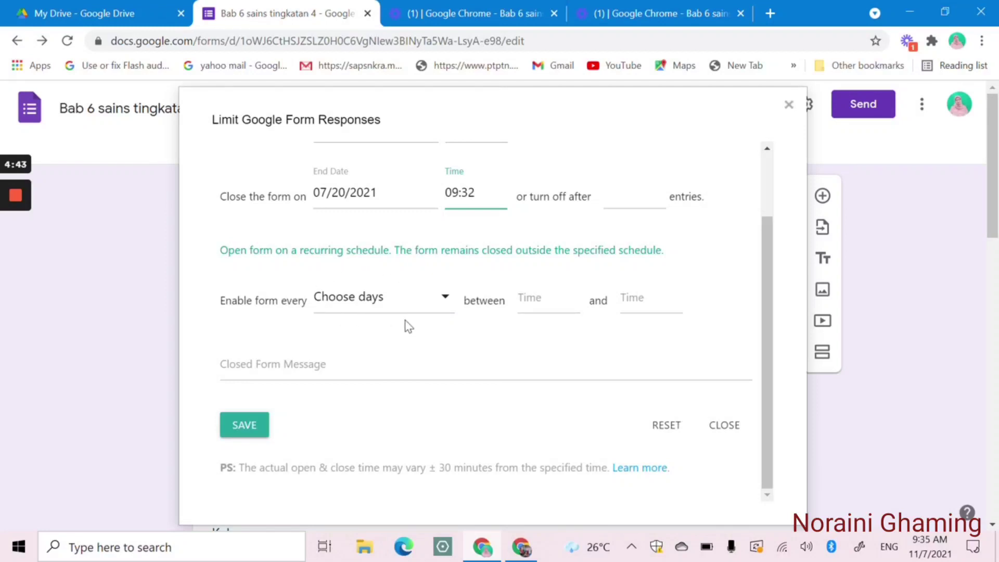
scroll(319, 403, down, 2)
scroll(319, 403, up, 2)
scroll(332, 397, down, 2)
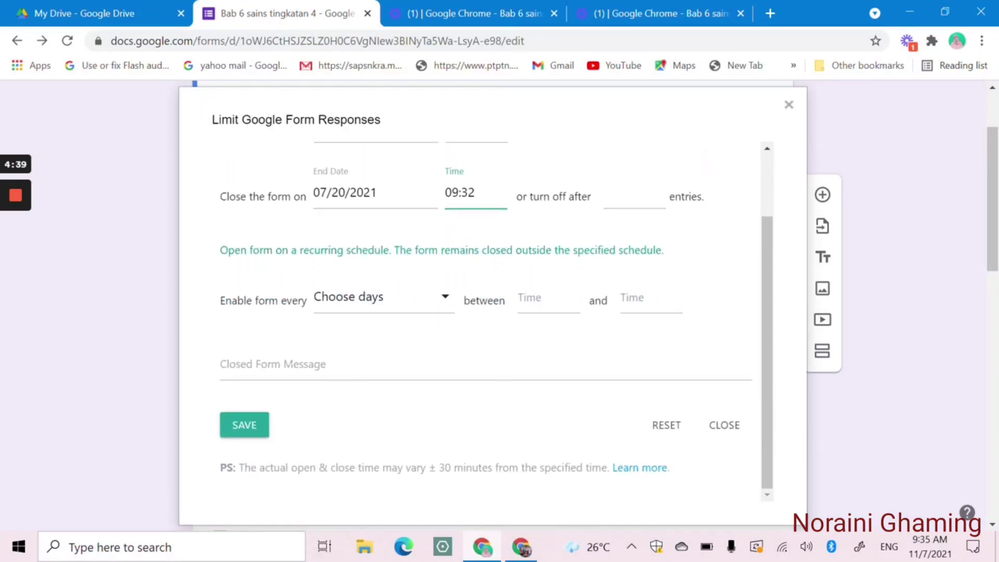
click(284, 365)
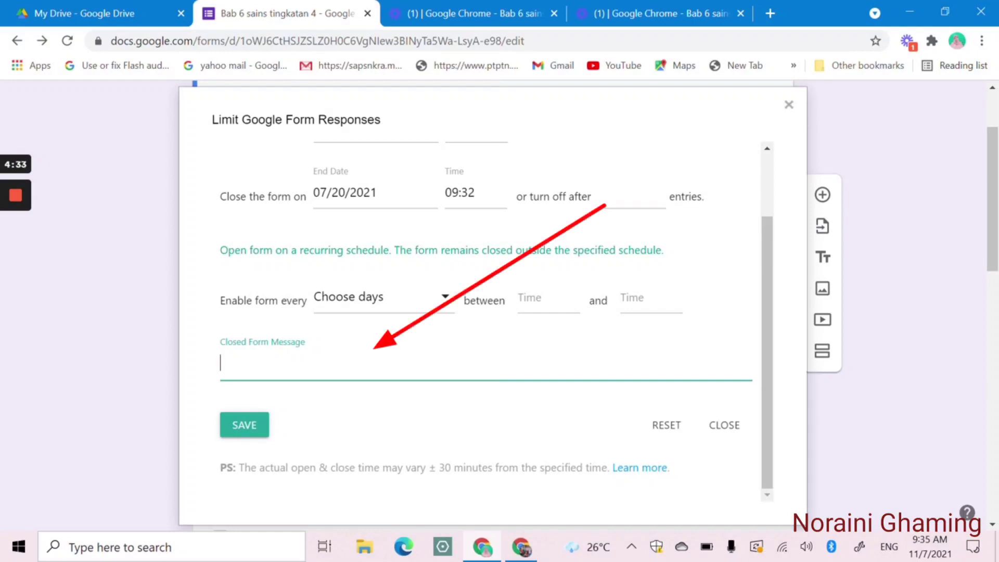
key(Caps_Lock)
text(SOALAN I)
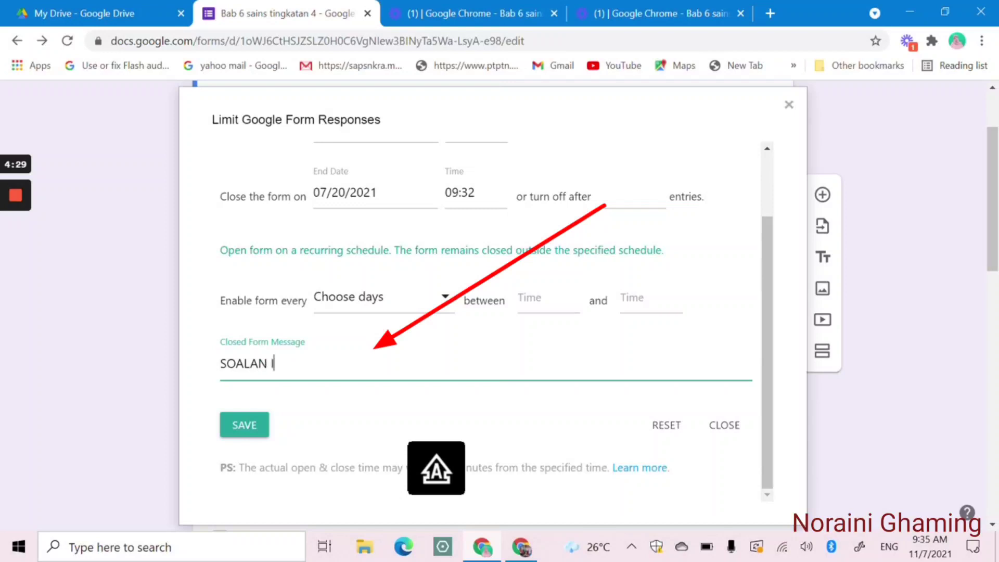
text(Ni HANYA B)
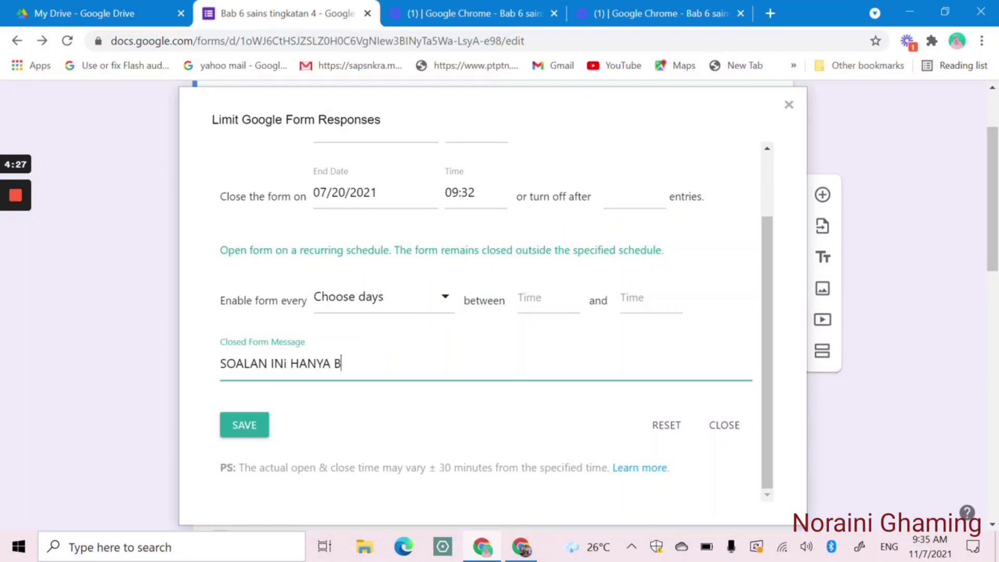
text(OLEH DI JAWAB PAD)
key(BackSpace)
key(BackSpace)
key(BackSpace)
key(BackSpace)
key(BackSpace)
key(BackSpace)
key(BackSpace)
key(BackSpace)
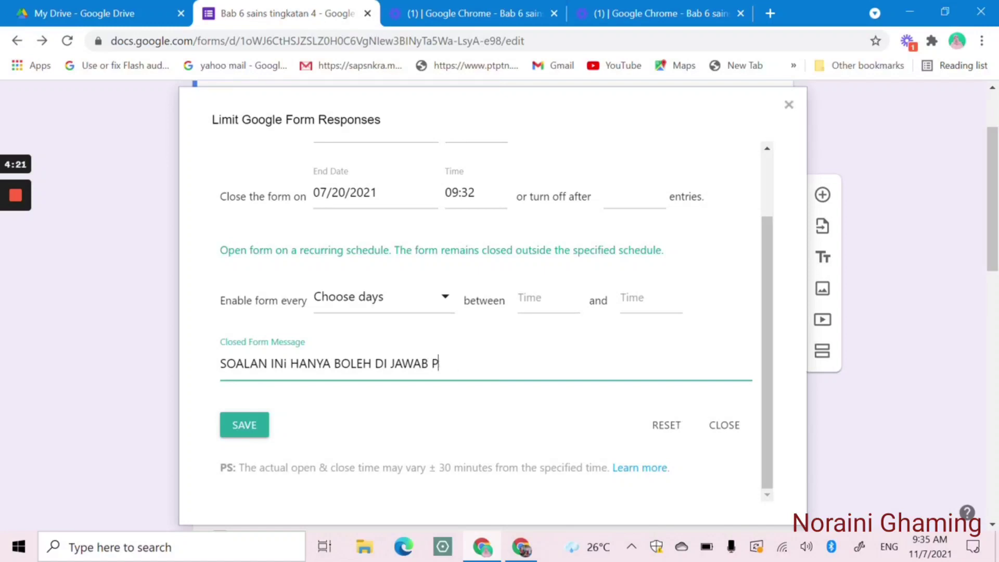
text(BUKA WAK)
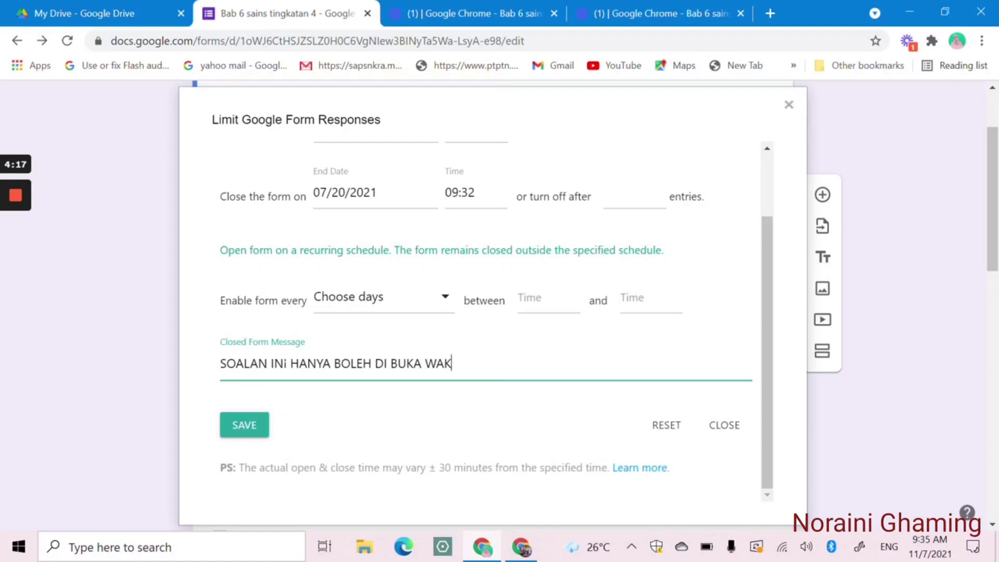
text(TU UJIAN SAHAJA )
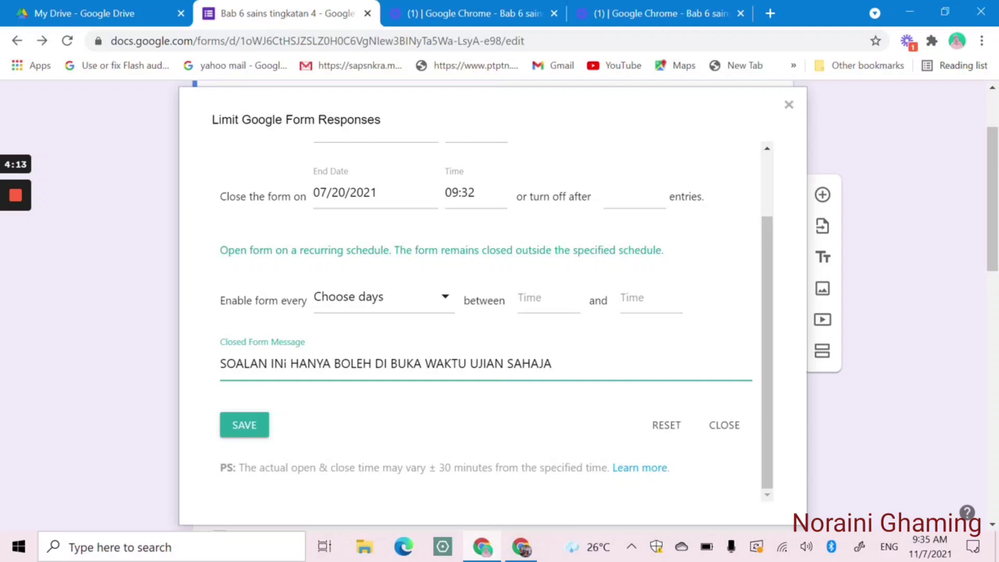
text(PADA 20 JULAI)
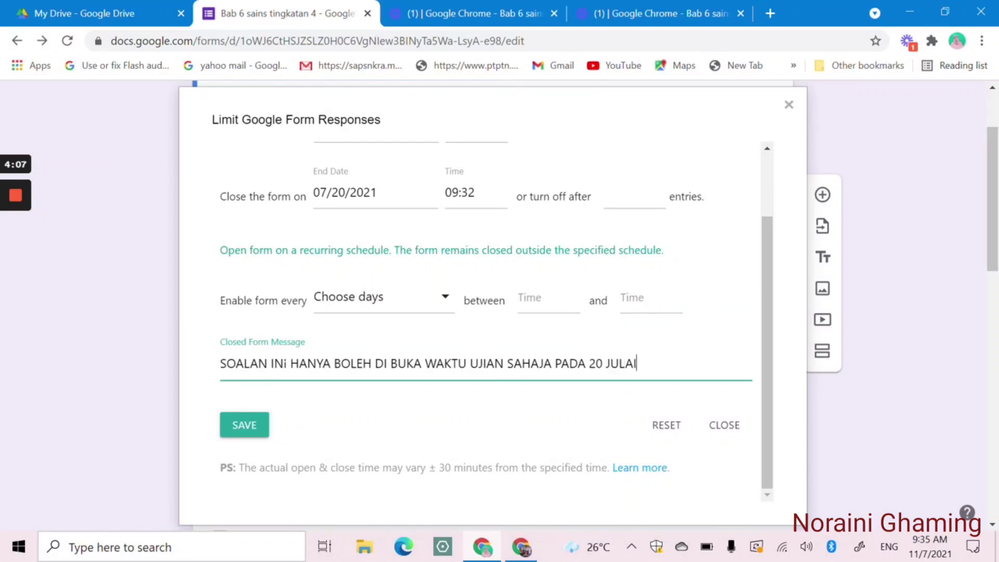
text( ()
Check the closing date's weekday and complete the closed form message with "SELASA) PADA JAM 8.00 PAGI HINGGA 9.30 PAGI."
click(354, 194)
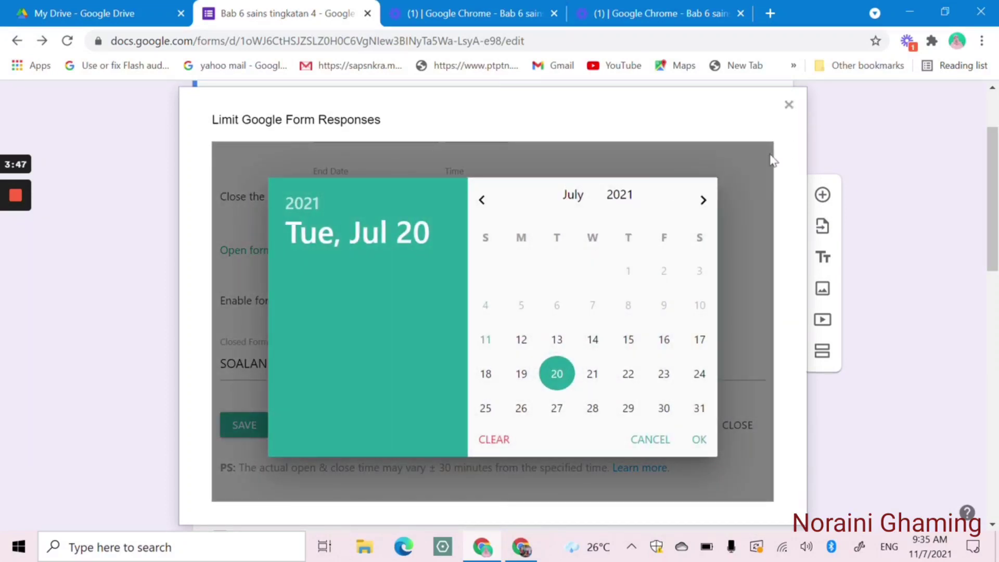
click(699, 440)
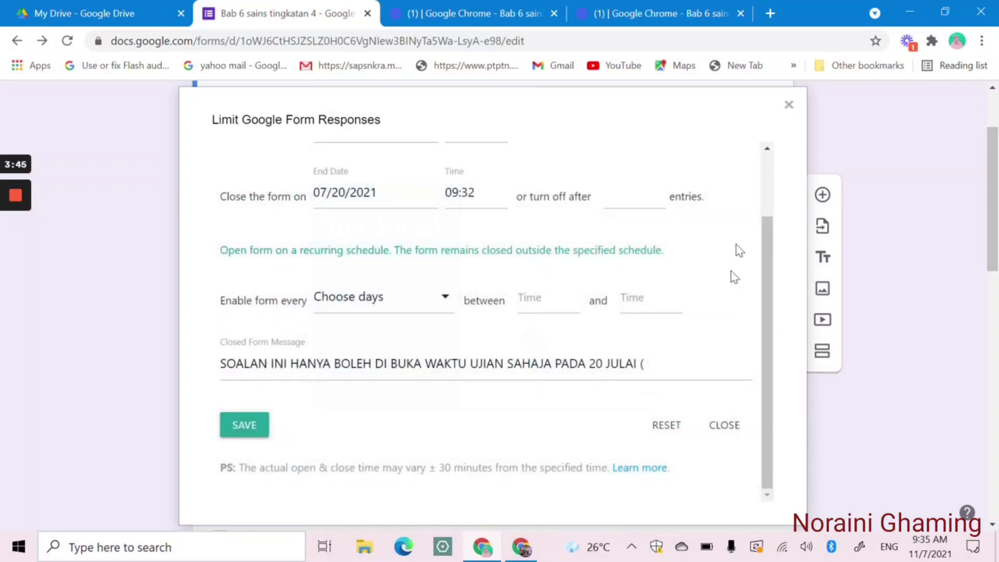
click(676, 364)
text(SELASA()
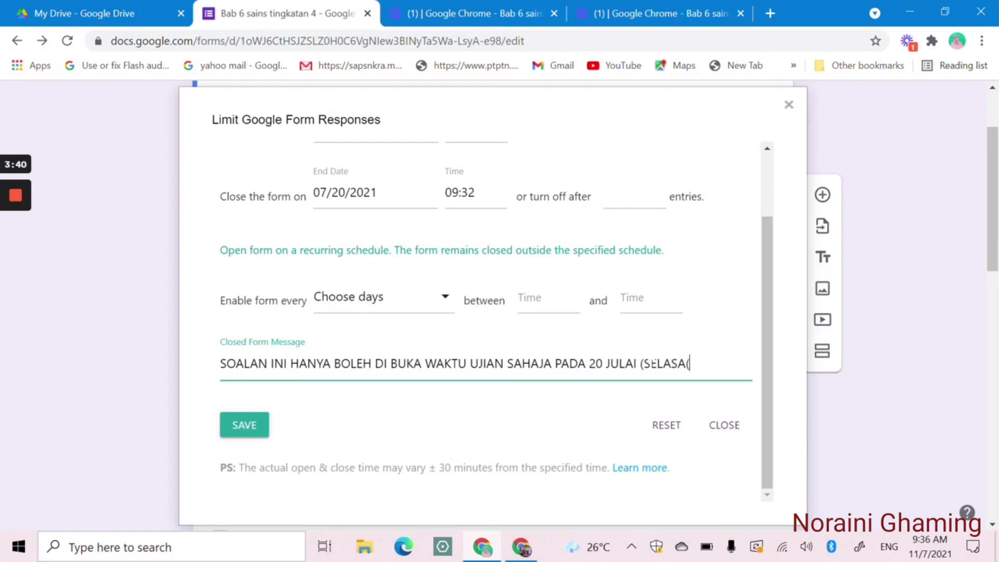
key(BackSpace)
text() PADA JAM 8.00)
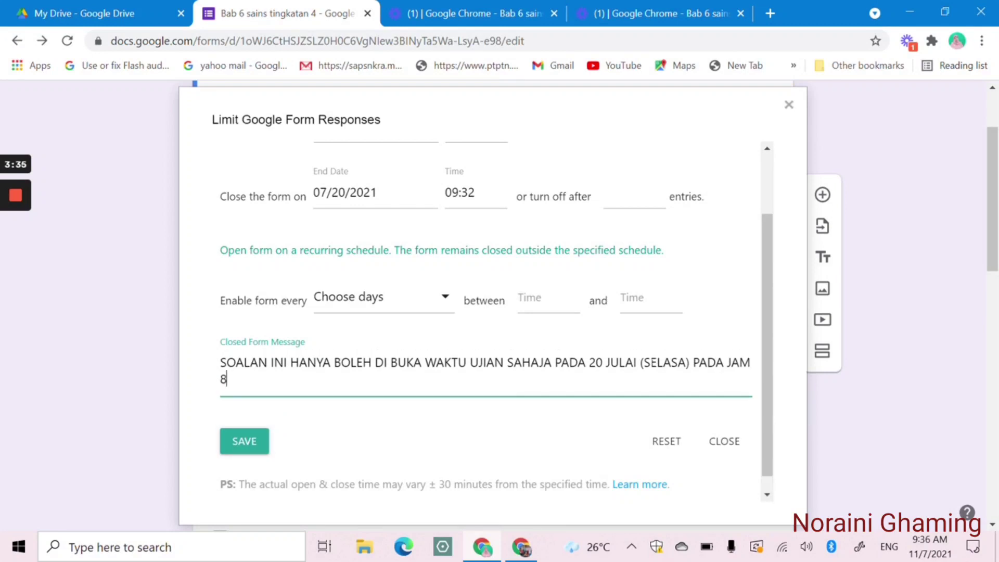
text(PAGI HINGGA)
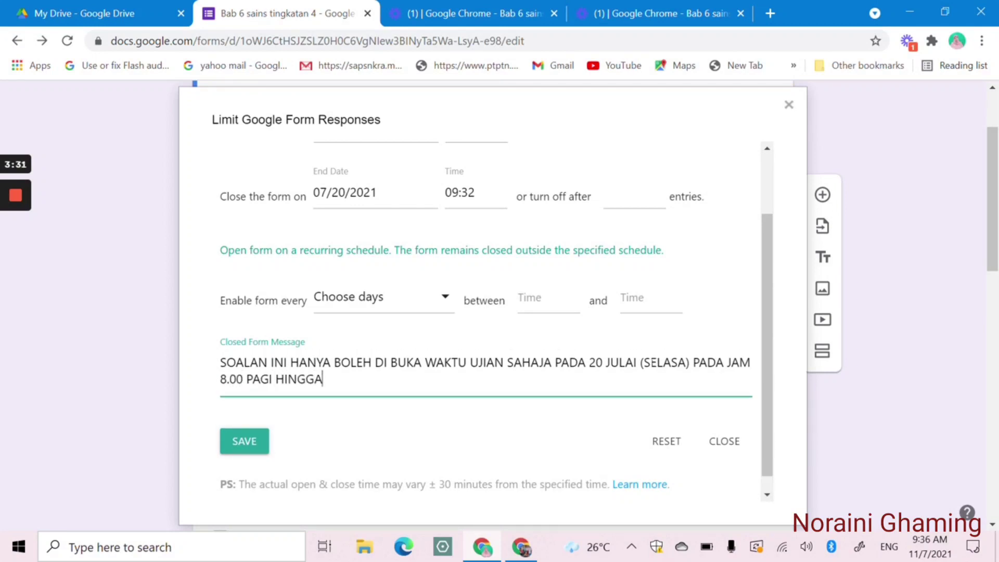
text( 9.30 PAGI.)
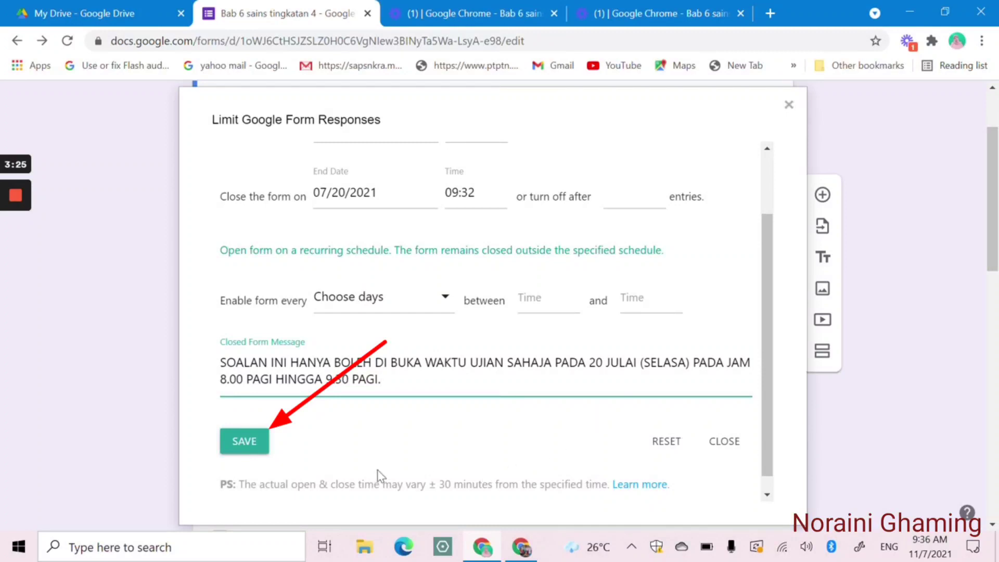
Save the response limit settings, dismiss the add-on dialog and show the form's responses
click(253, 437)
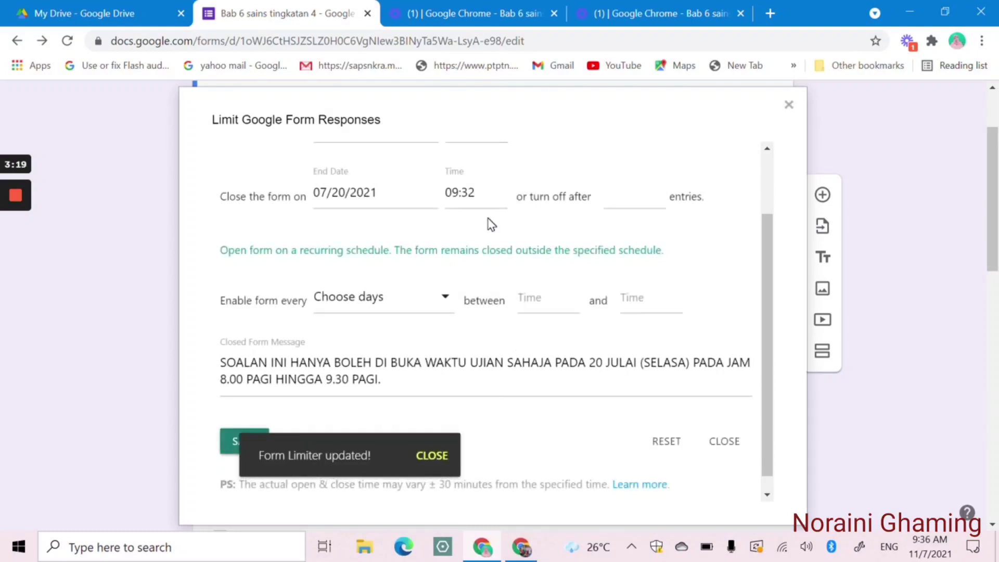
click(445, 458)
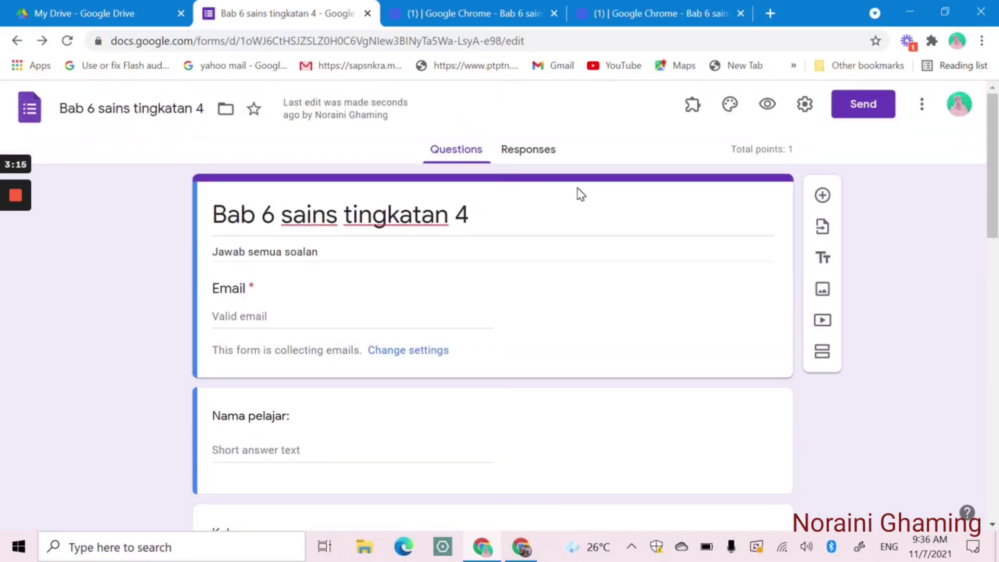
click(529, 155)
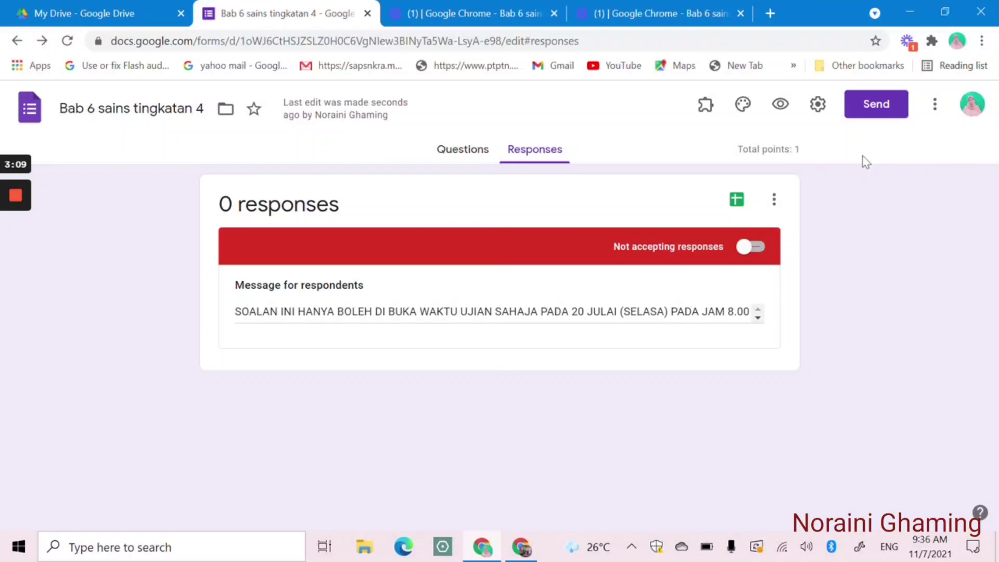
Look at the form's sending options and preview the closed Bab 6 form as respondents see it
click(875, 106)
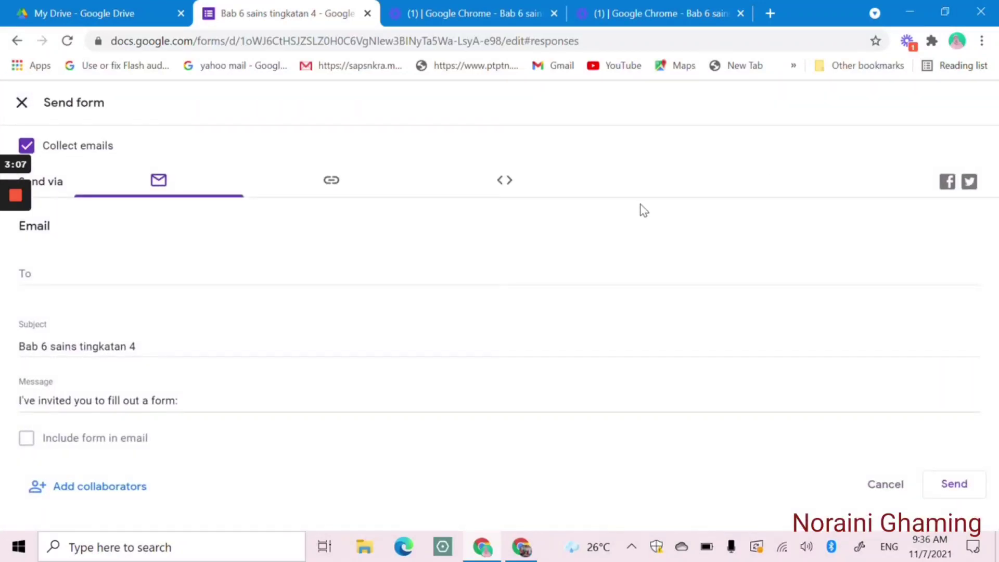
click(22, 104)
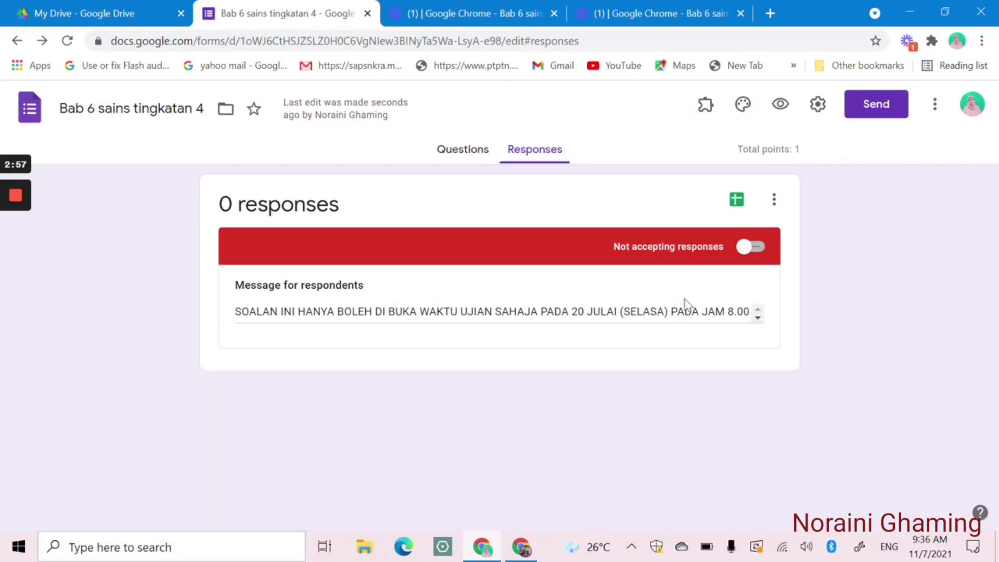
click(780, 107)
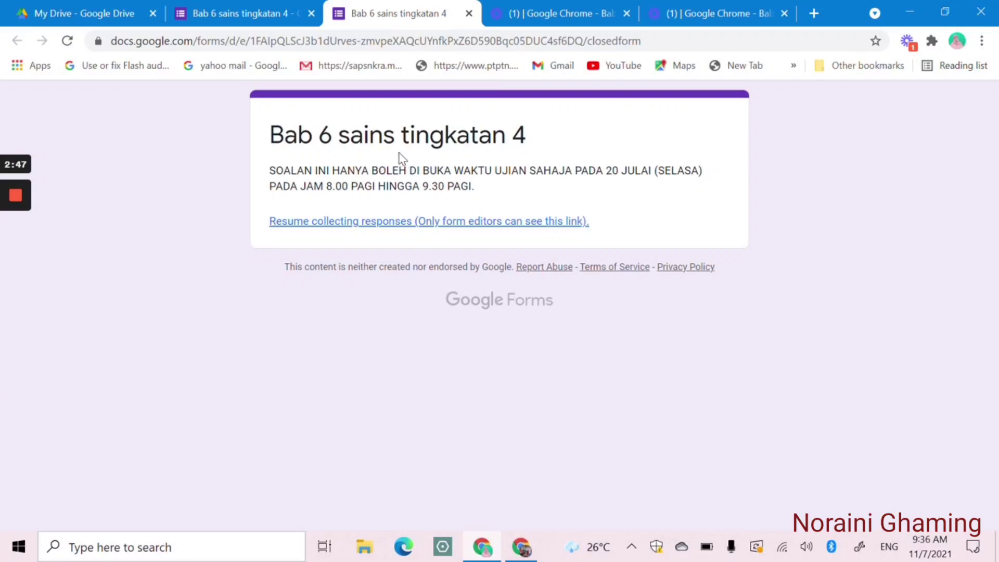
click(468, 13)
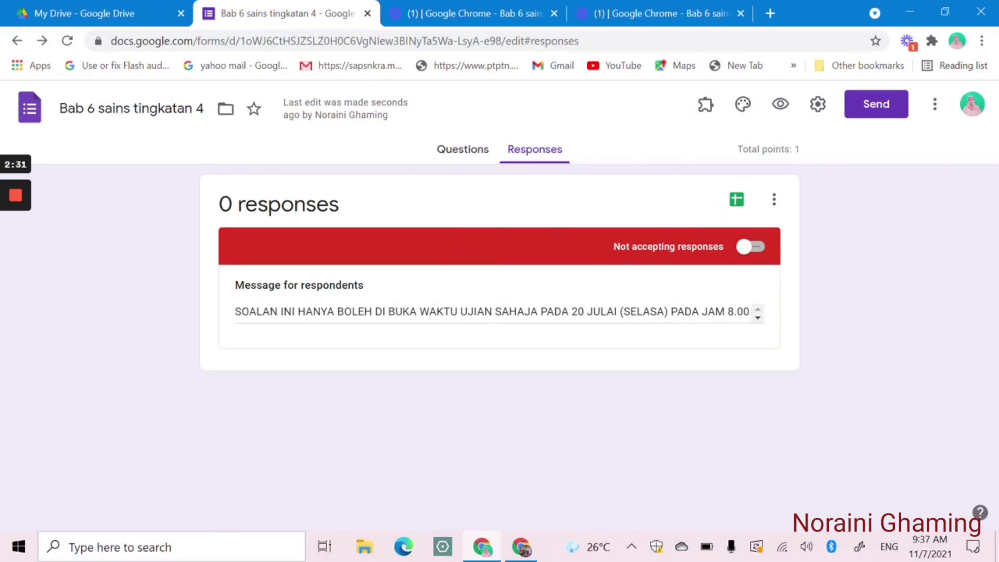
Read the whole message for respondents and switch accepting responses on and off again for the Bab 6 form
click(759, 318)
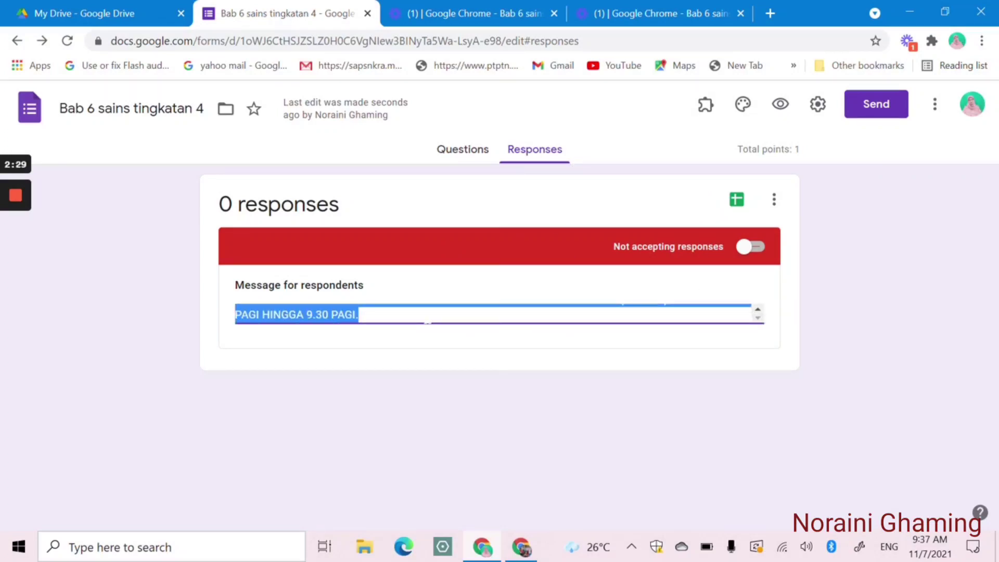
click(428, 322)
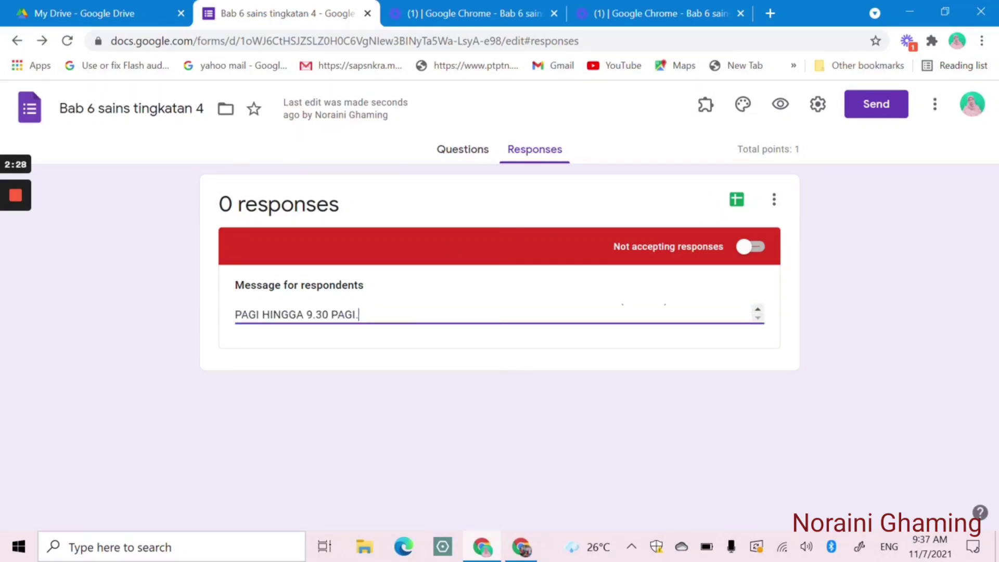
click(757, 309)
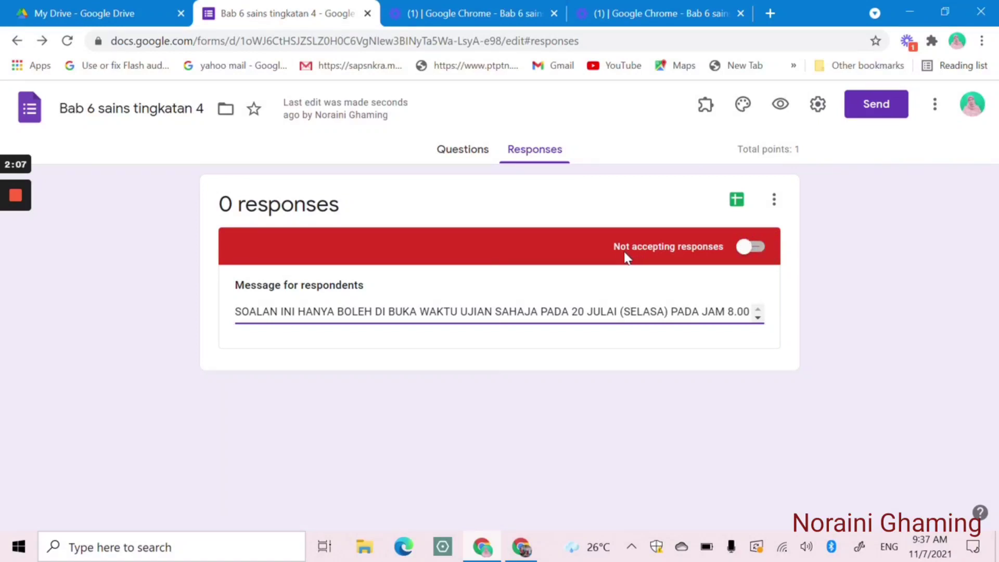
click(757, 250)
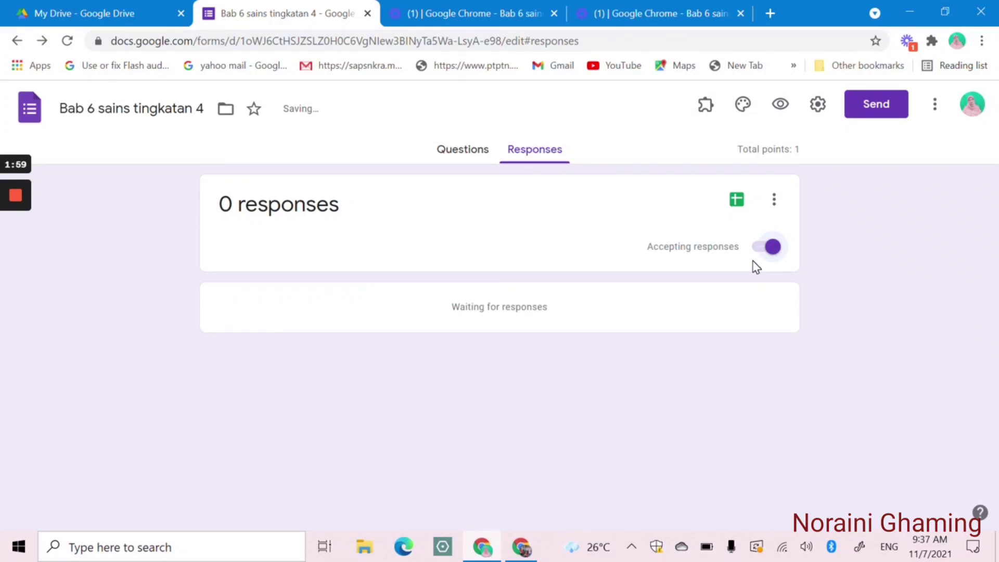
click(758, 254)
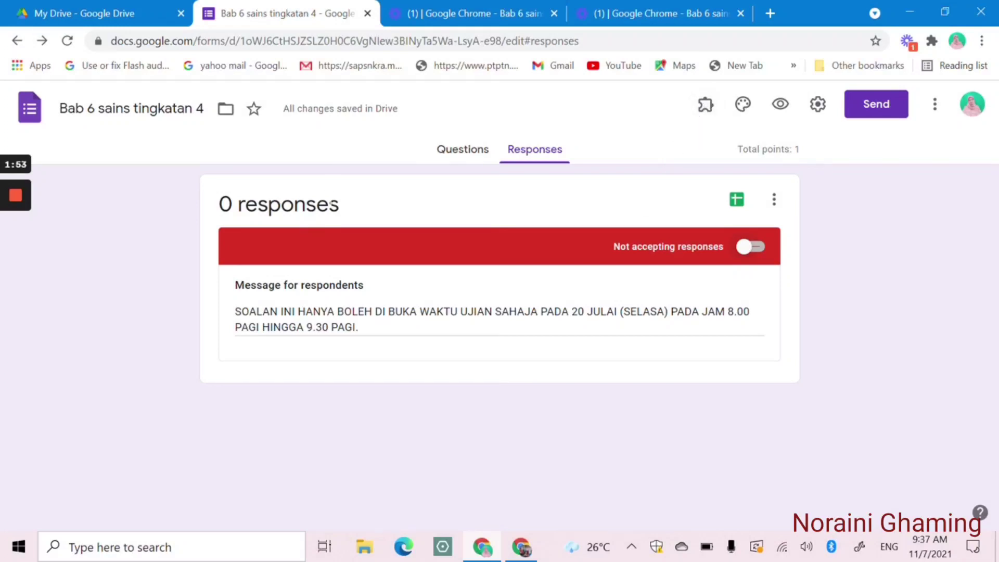
Open the form Bab 3 sains tingkatan 4 KBSM from My Drive and stop it from accepting responses
click(131, 21)
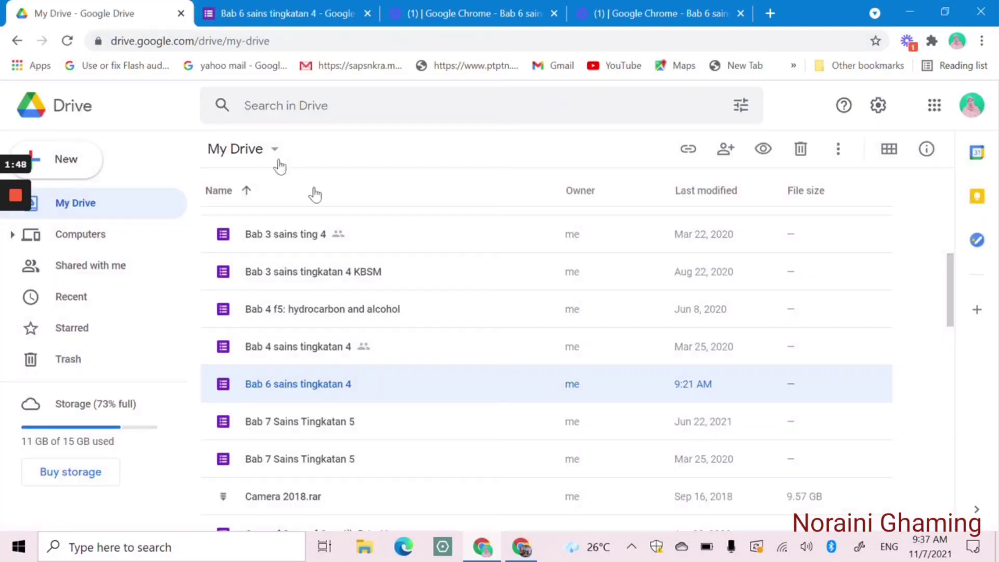
double_click(324, 275)
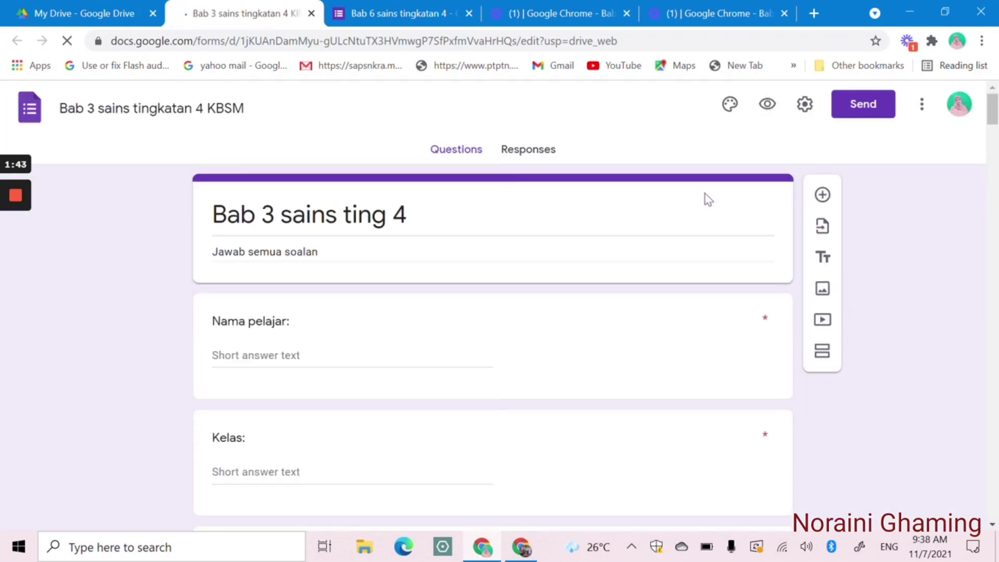
click(533, 151)
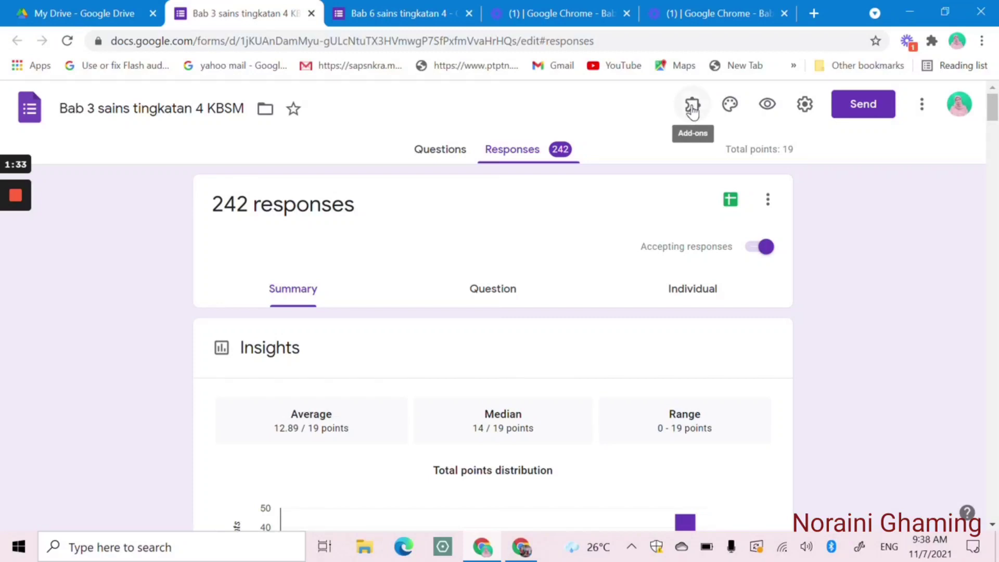
click(757, 251)
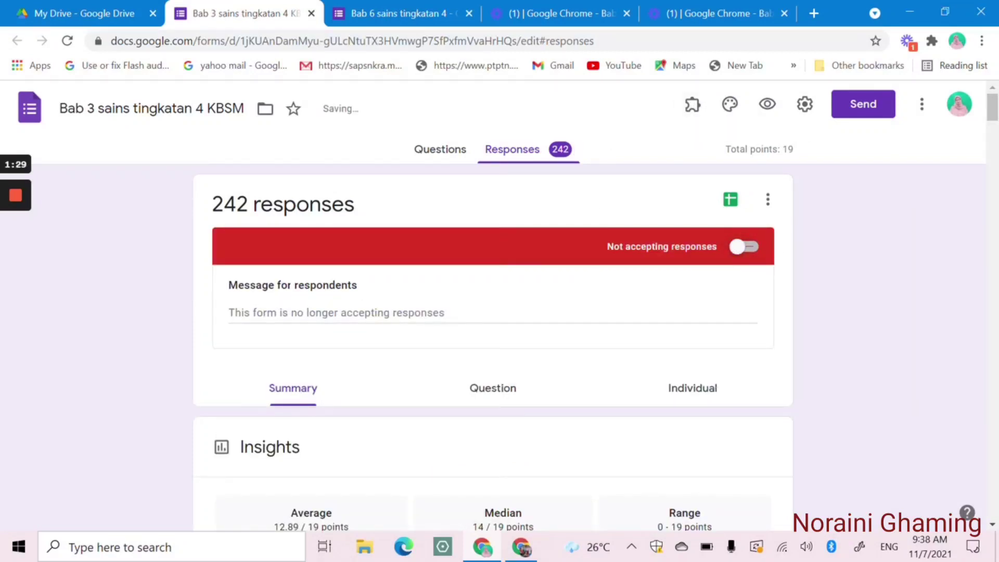
Enter the message for respondents "SOALAN INI HANYA BOLEH DI JAWAB PADA 20 JULAI 2021 (SELASA) JAM 8.00 PAGI HINGGA 9.30 PAGI."
click(266, 312)
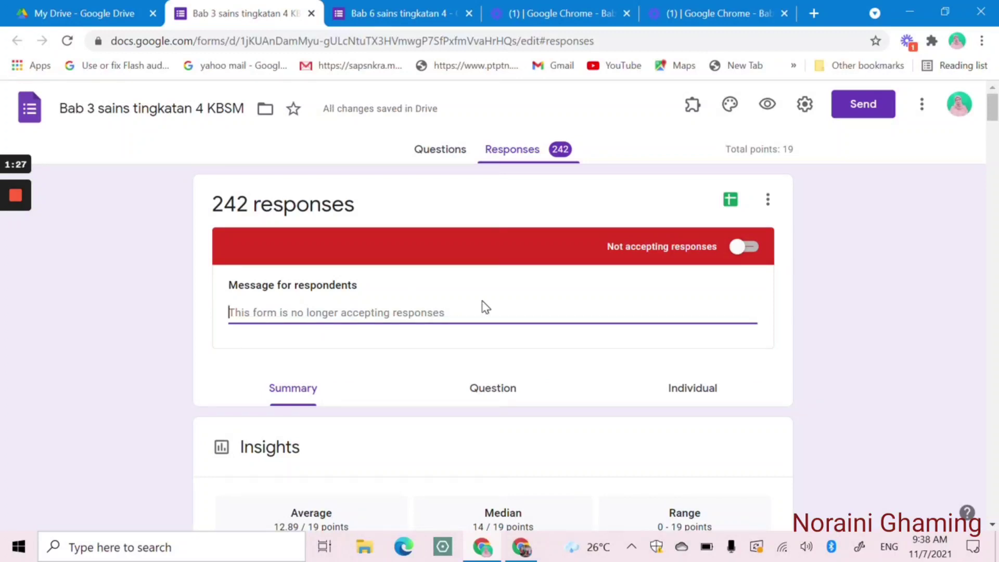
text(SOALAN)
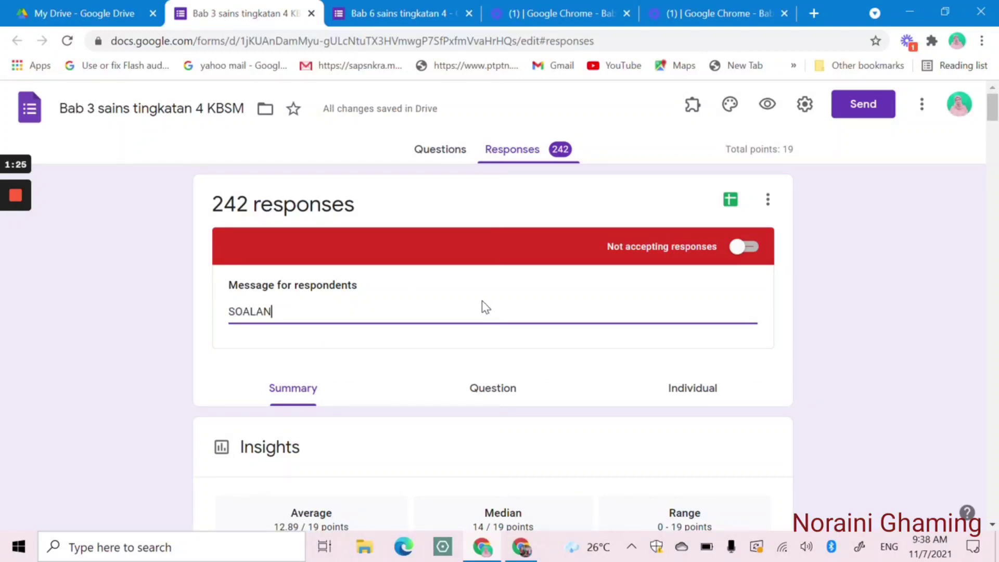
text( INI HANYA BOLEH D)
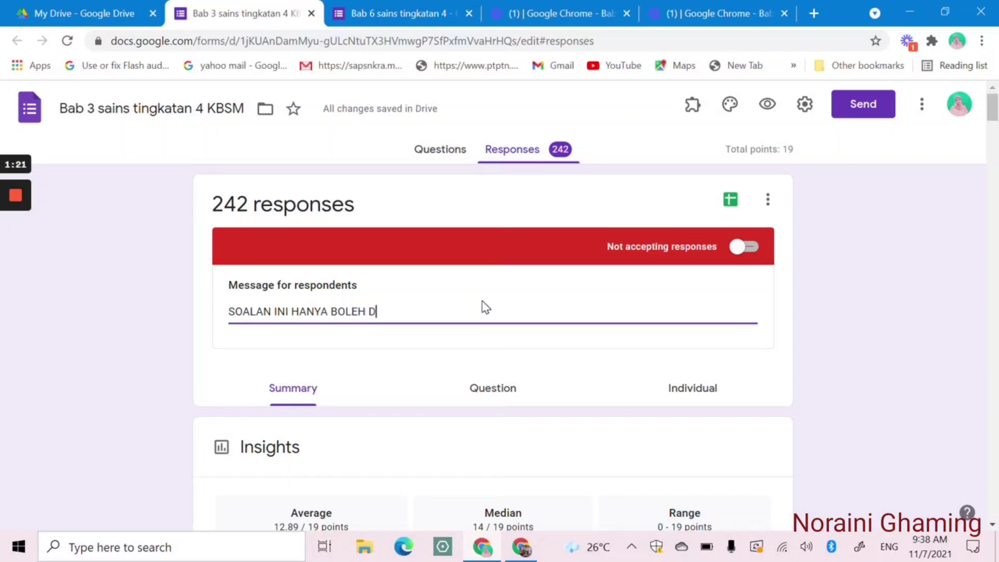
text(I JAWAB )
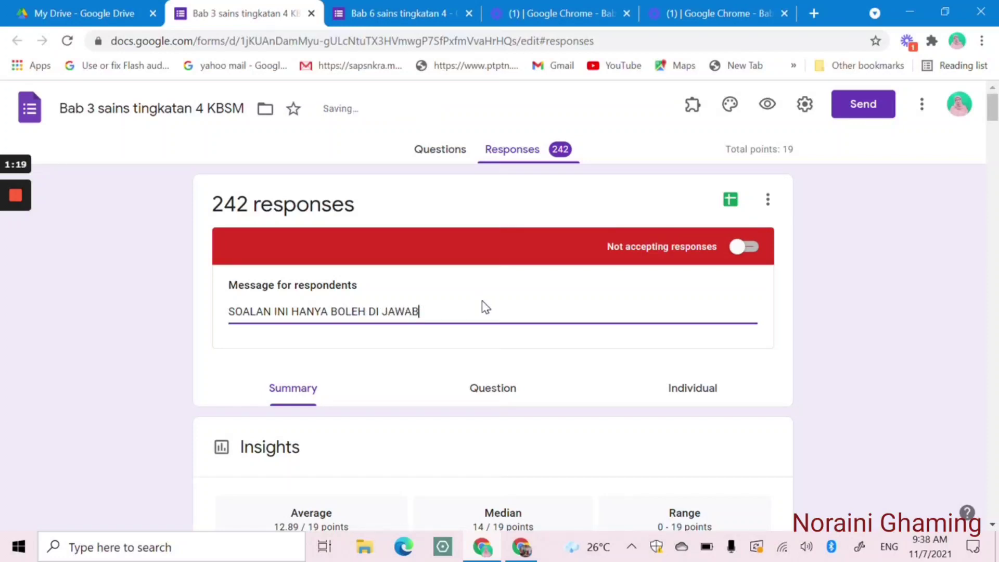
text(S)
key(BackSpace)
text(PADA 20 JULAI 2021 )
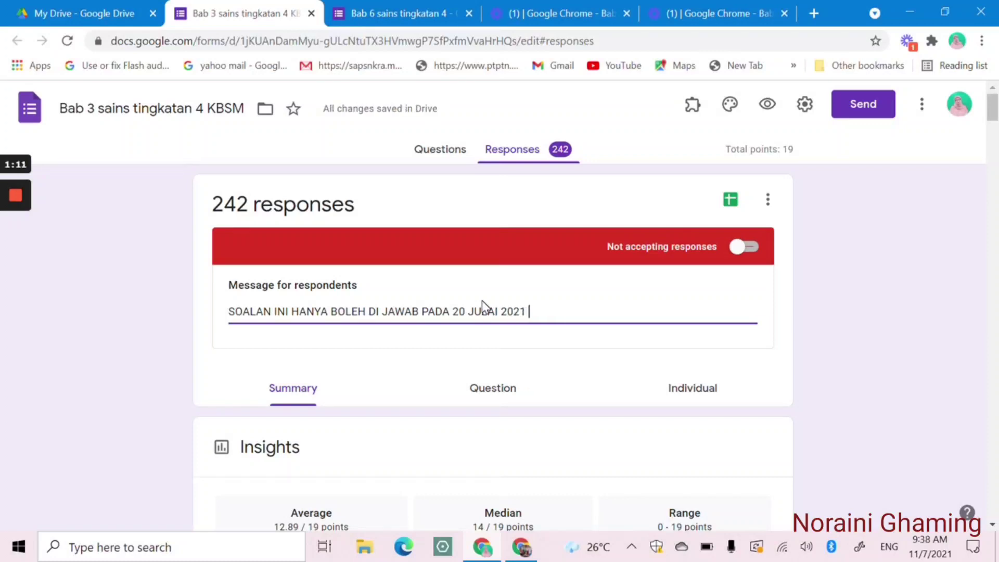
text((SELASA)
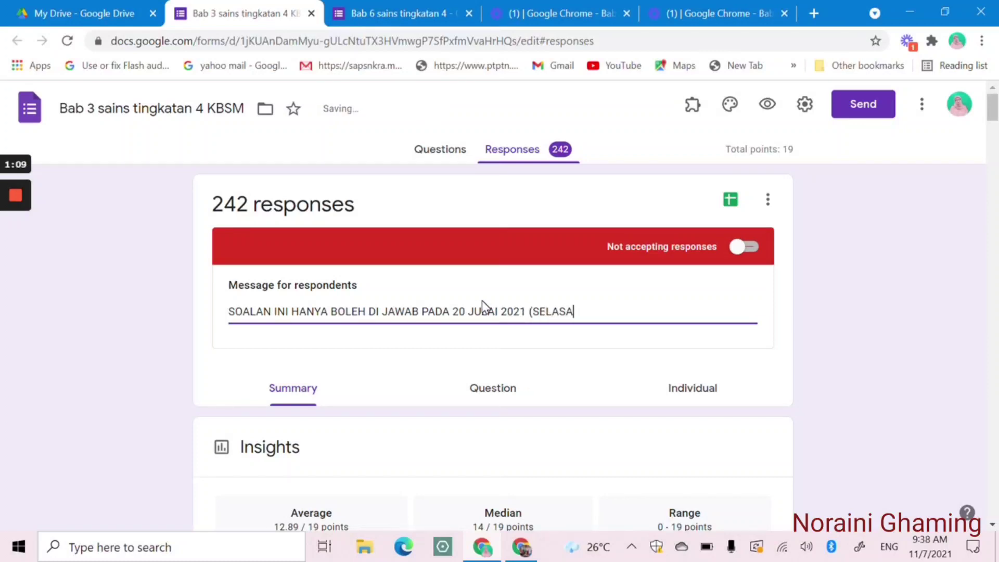
text() JAM 8.0)
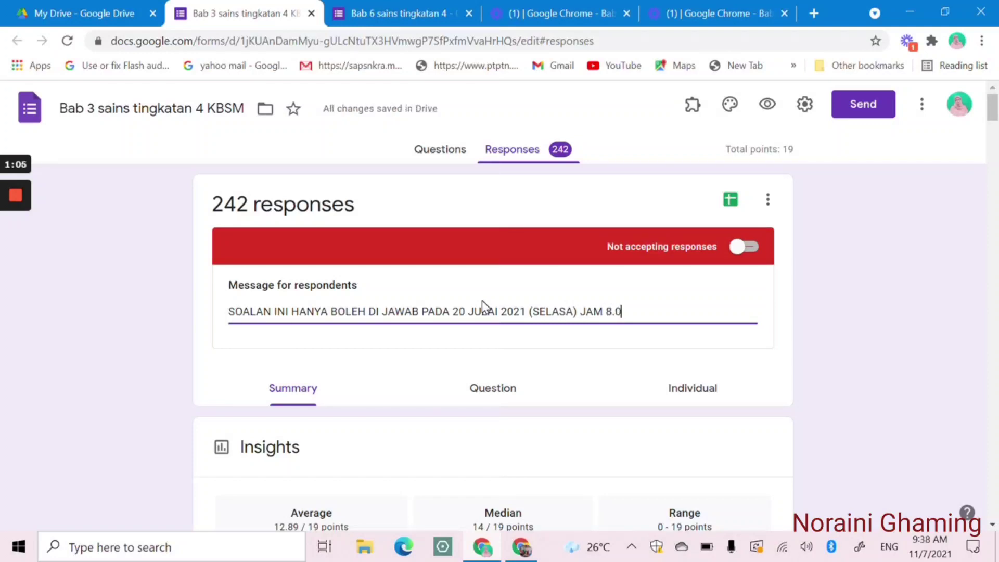
text(0 PAGI )
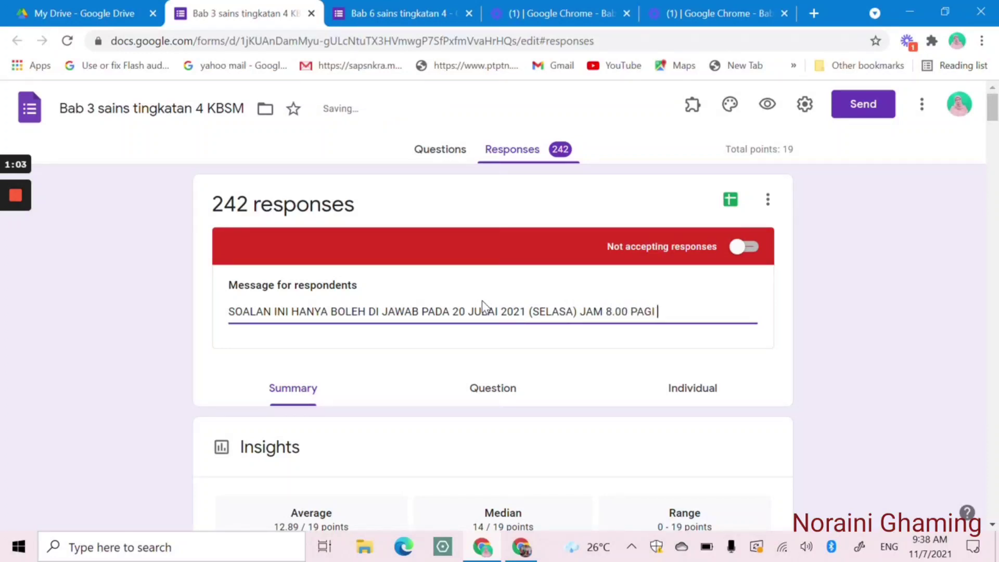
text(HINGGA)
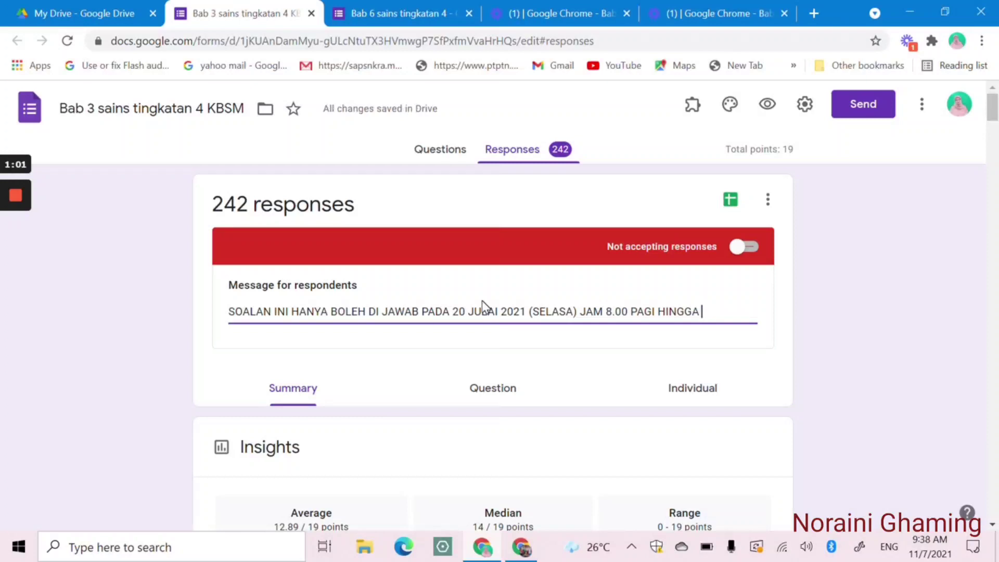
text( 9.30 PAGI.)
Preview the closed Bab 3 form and switch accepting responses on and off again
click(767, 104)
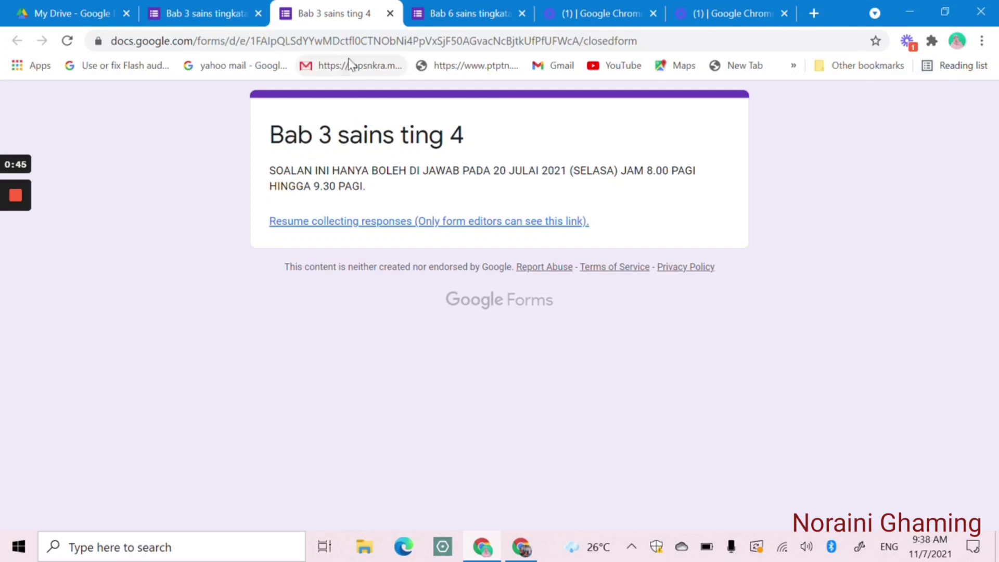
click(390, 13)
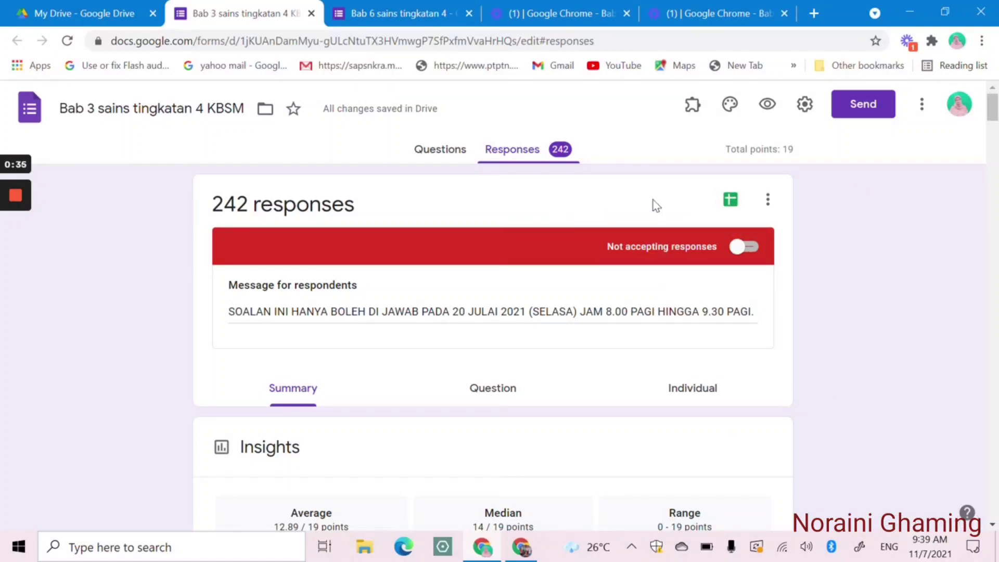
click(749, 251)
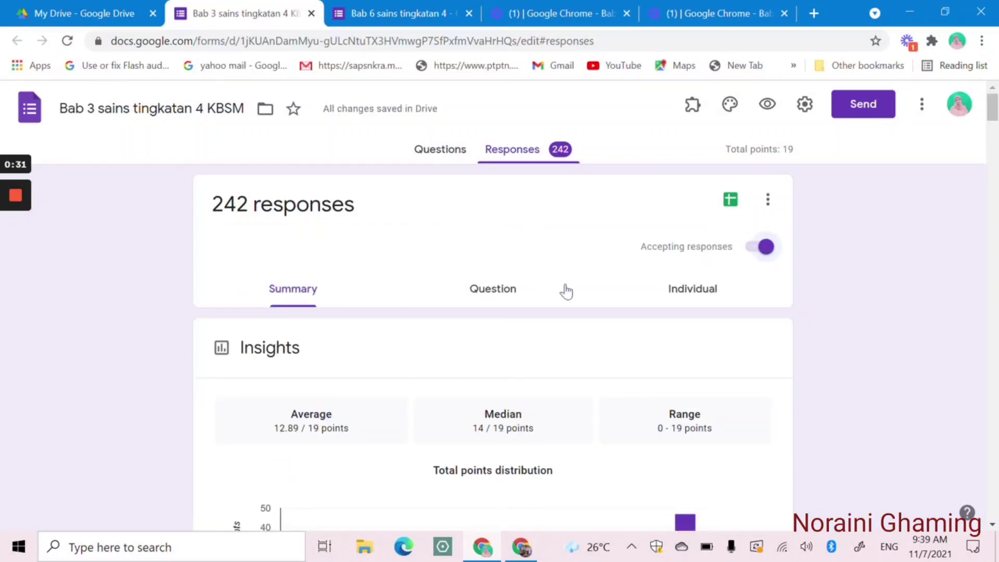
click(751, 250)
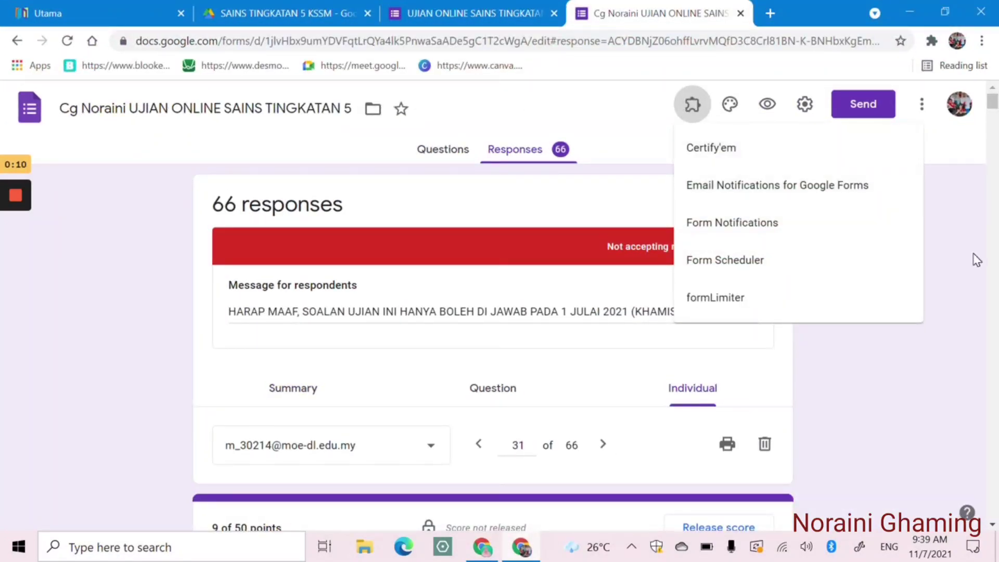
Read the closed message of the UJIAN ONLINE SAINS TINGKATAN 5 form and preview its closed page
click(962, 265)
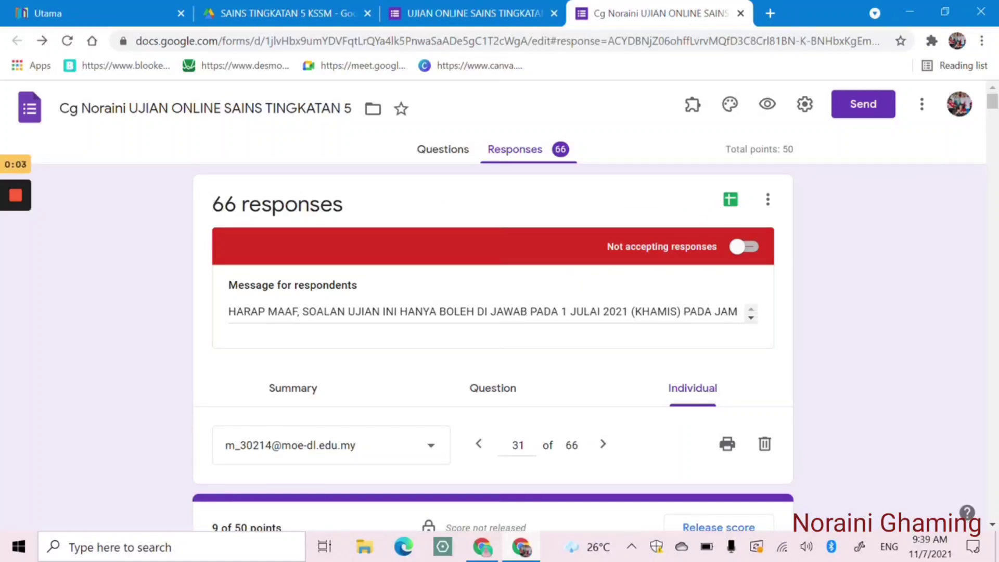
triple_click(534, 320)
click(456, 314)
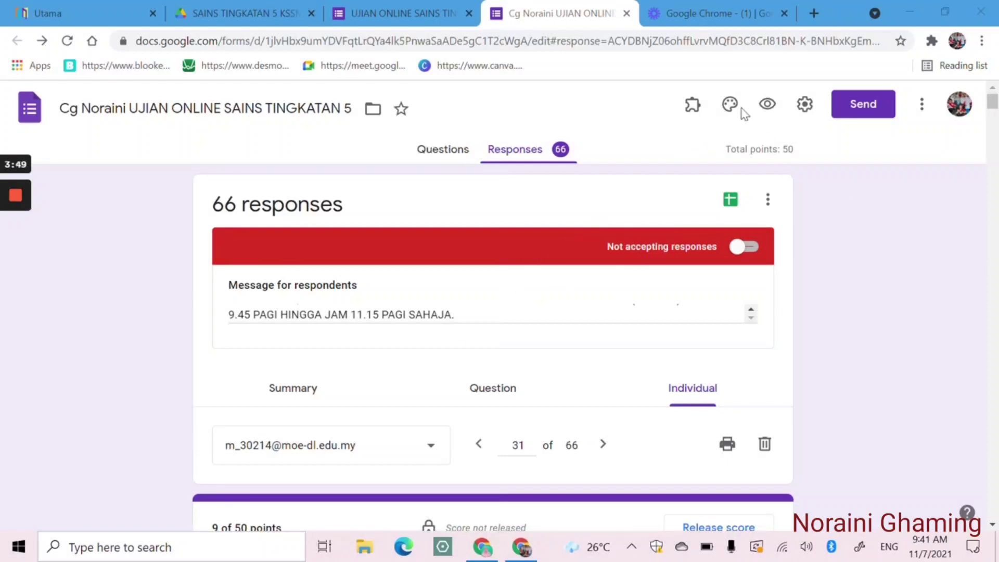
click(767, 104)
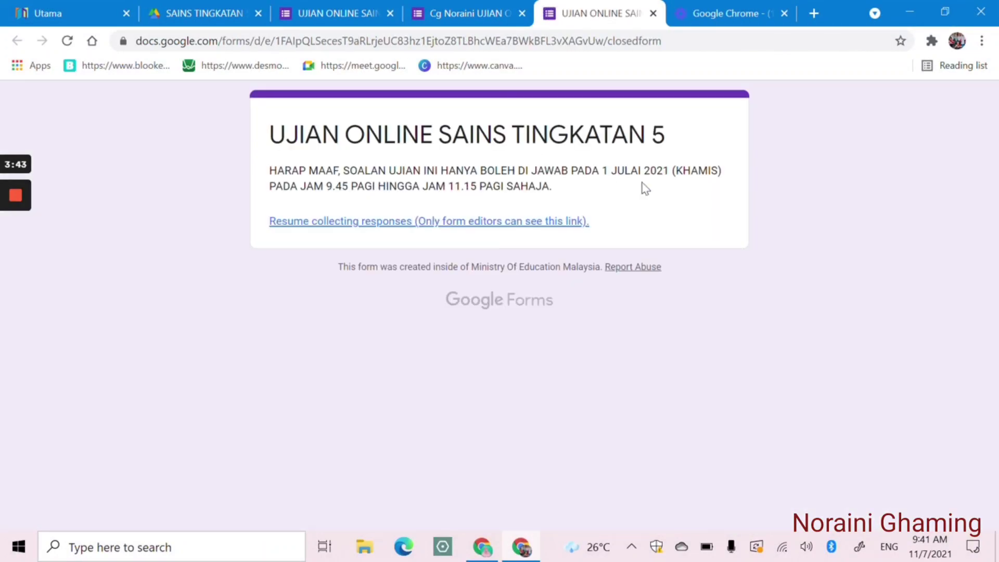
click(654, 13)
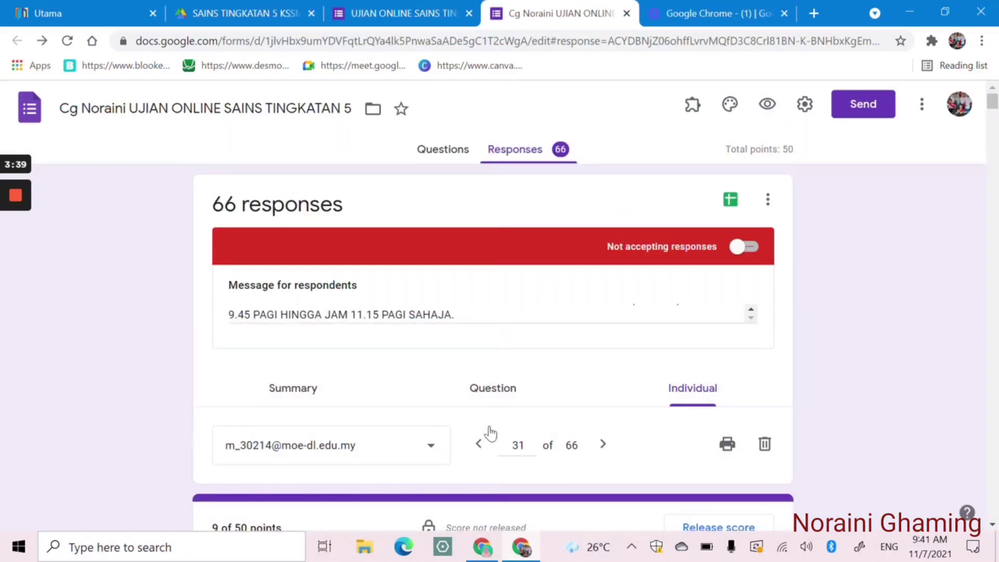
Review the student's individual response, checking the marked answers in SOALAN BAHAGIAN A and the start of SOALAN BAHAGIAN B
scroll(625, 276, down, 4)
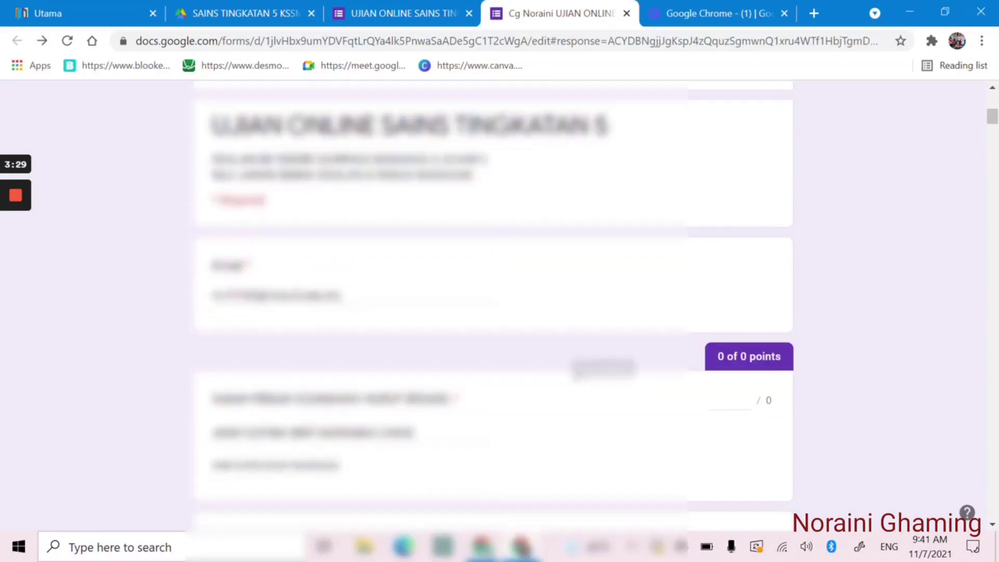
scroll(576, 373, down, 5)
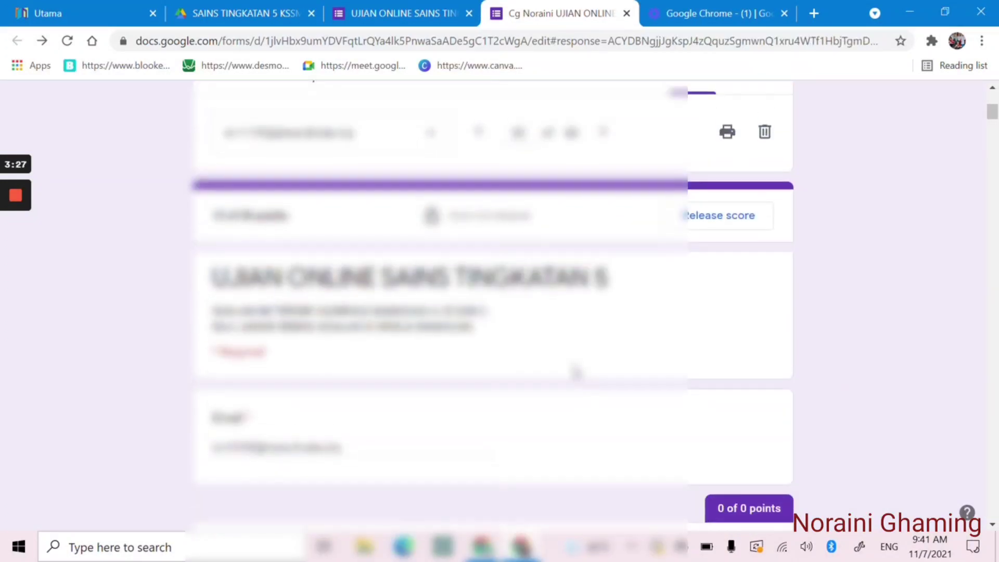
scroll(583, 370, down, 9)
scroll(604, 367, down, 7)
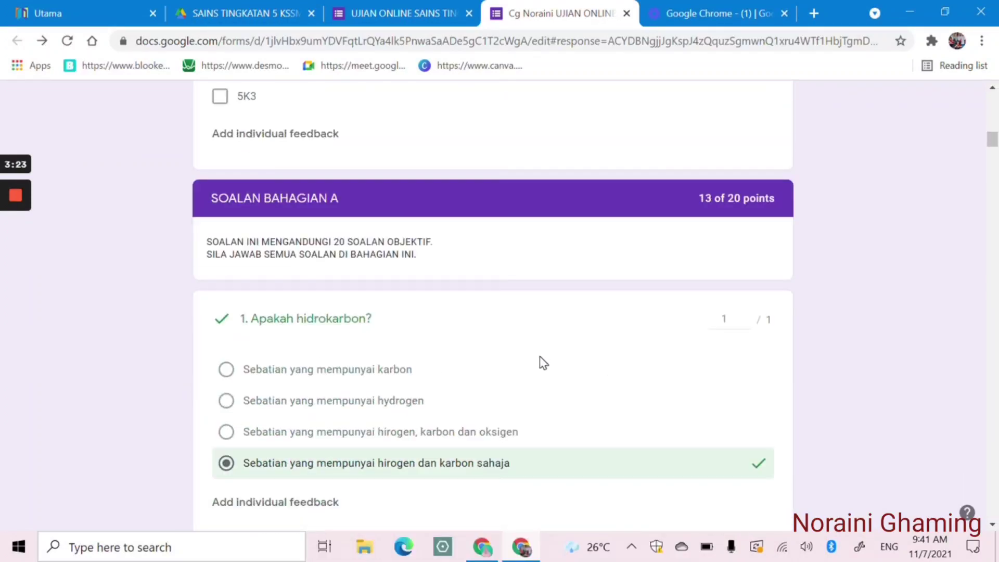
scroll(541, 362, down, 17)
scroll(543, 362, down, 20)
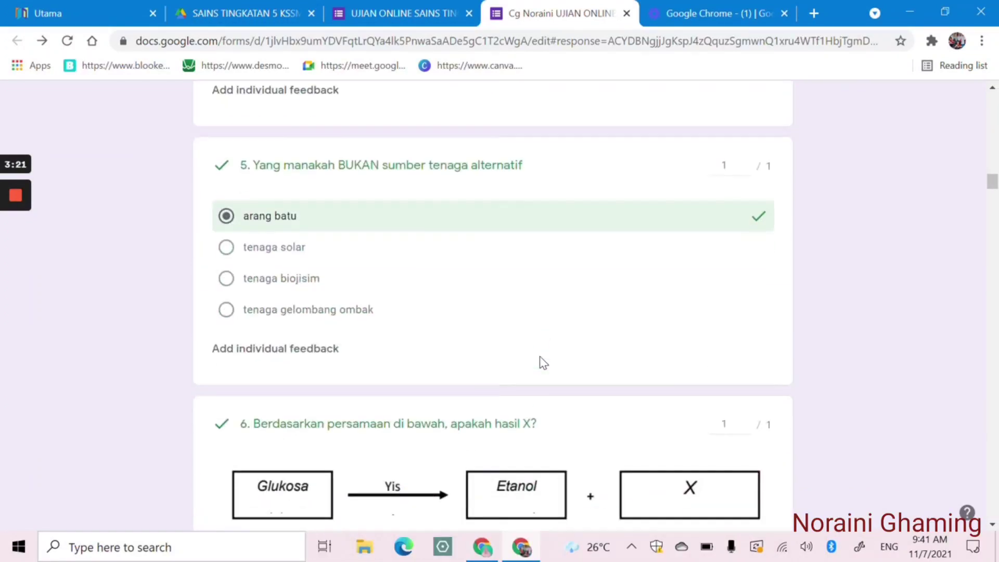
scroll(544, 363, down, 20)
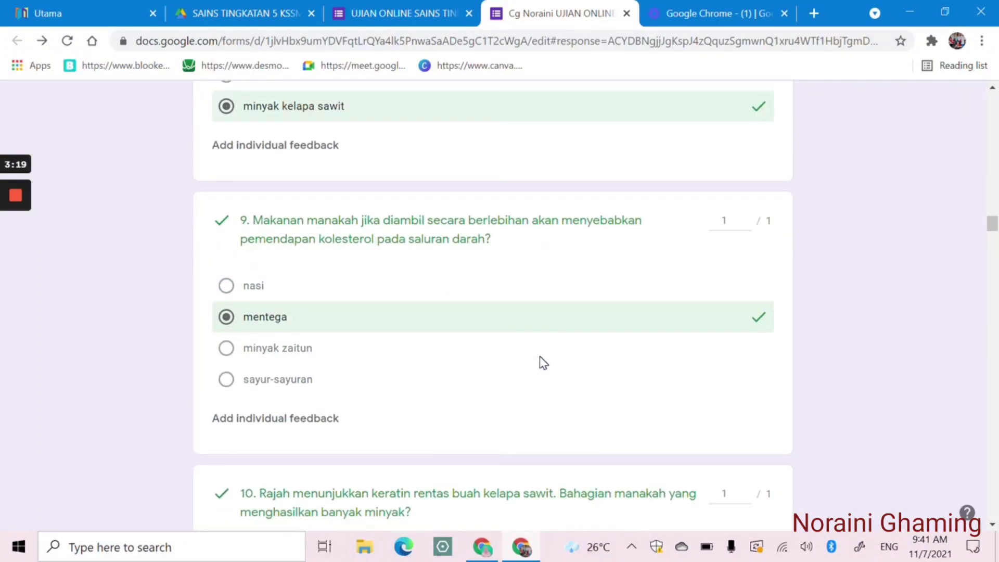
scroll(544, 363, down, 20)
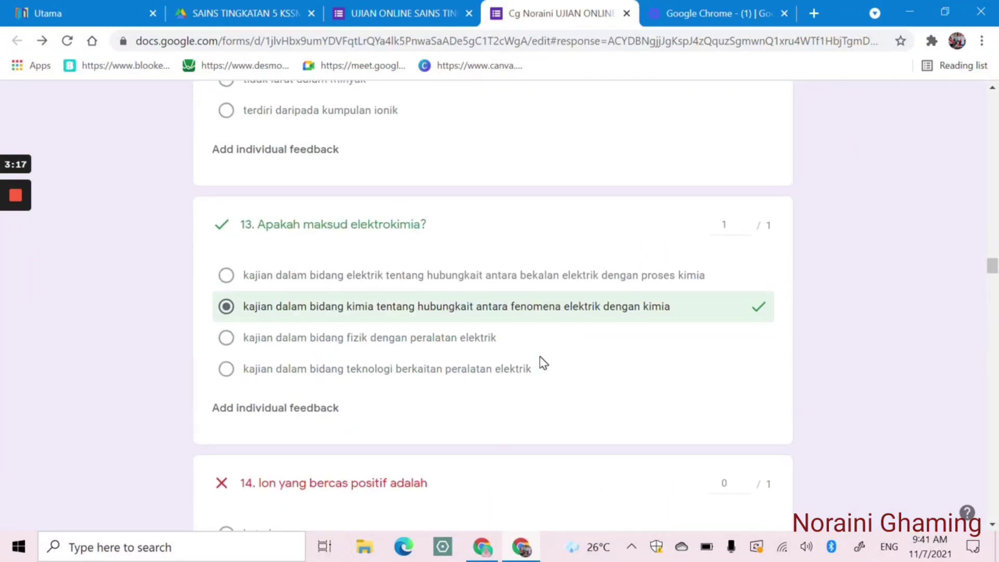
scroll(543, 363, down, 20)
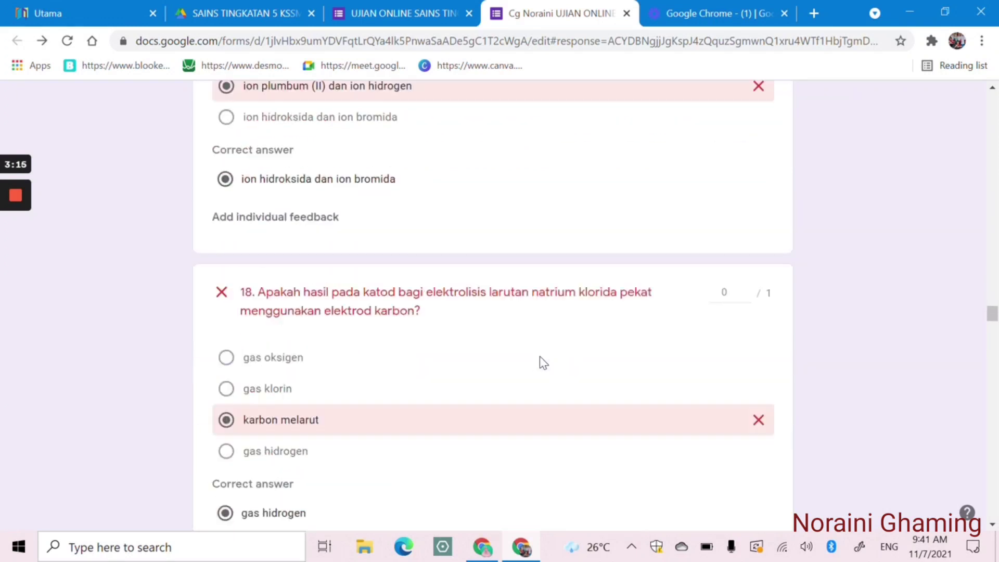
scroll(544, 362, down, 4)
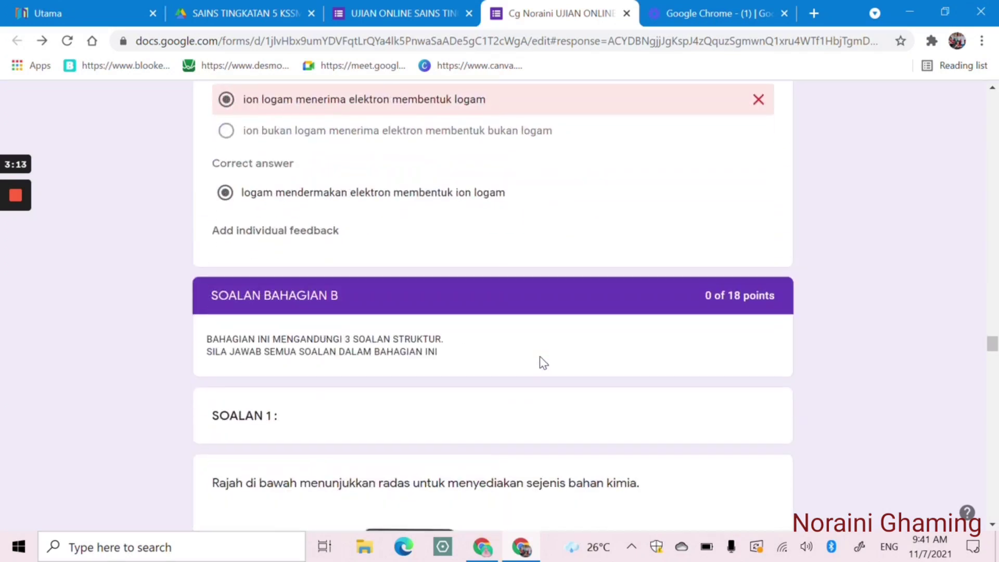
scroll(593, 360, down, 4)
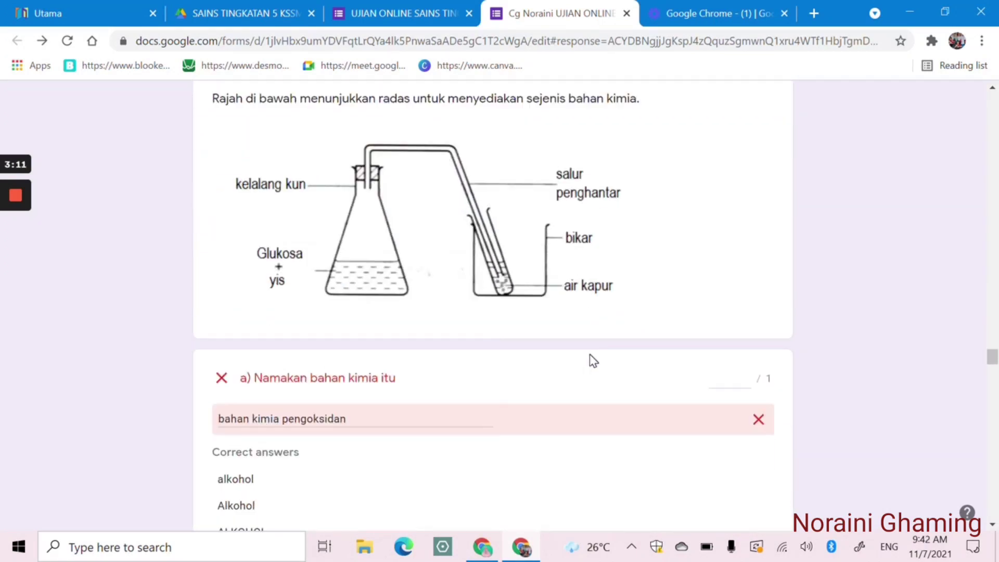
Grade SOALAN 1 of SOALAN BAHAGIAN B with 0 for a), 0 for b) and 1 for c), and save the edits
scroll(592, 360, down, 2)
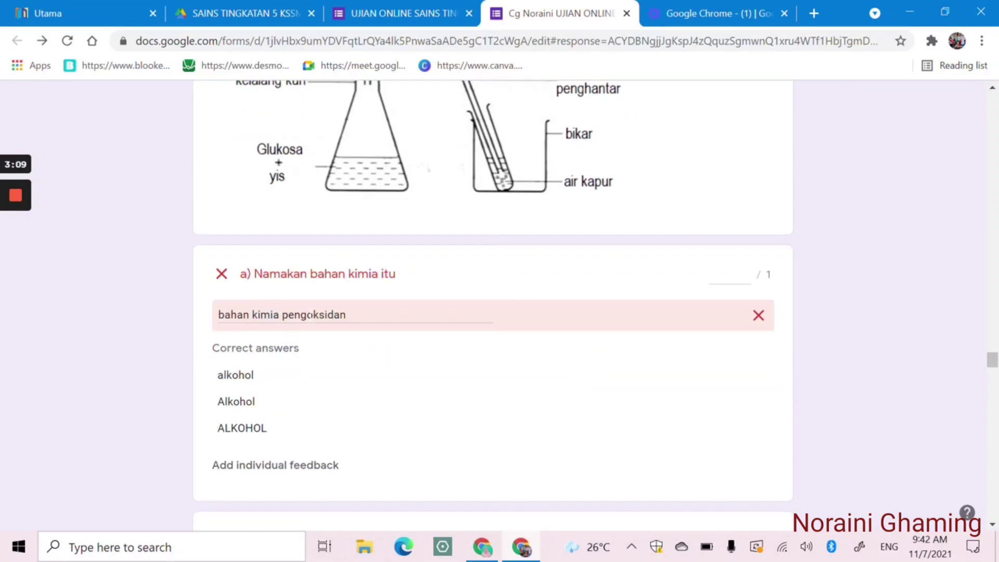
click(750, 277)
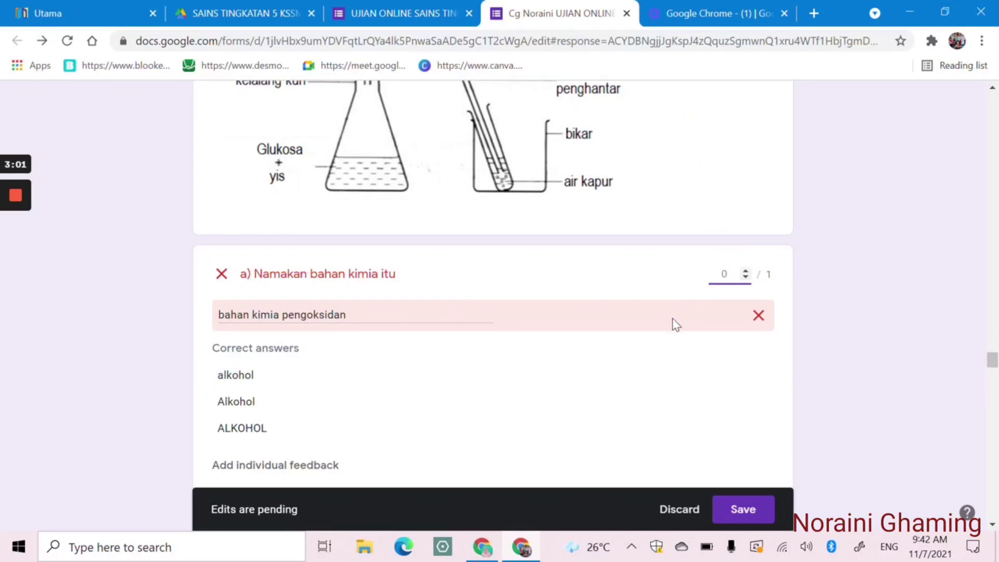
scroll(682, 314, down, 6)
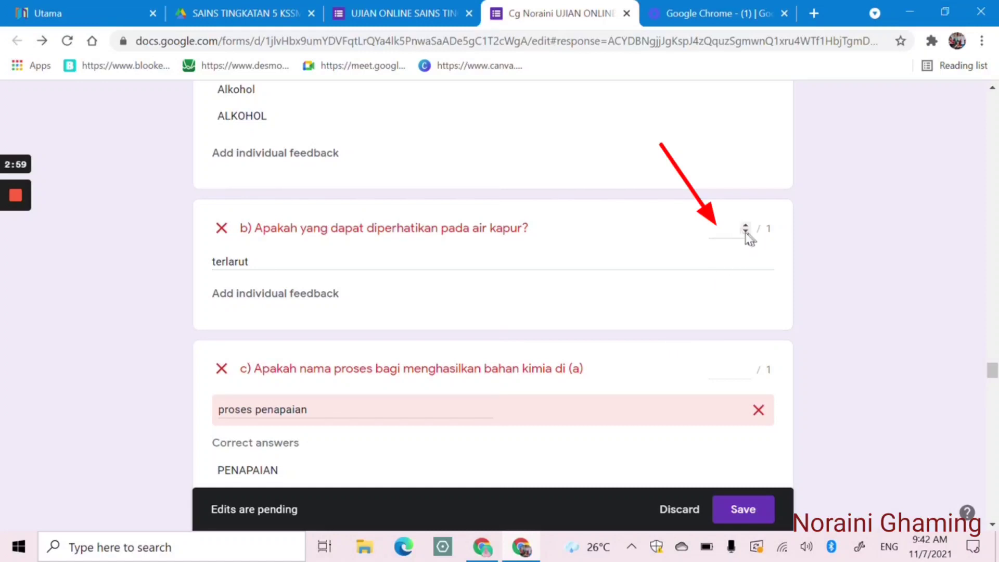
click(744, 229)
scroll(615, 261, down, 4)
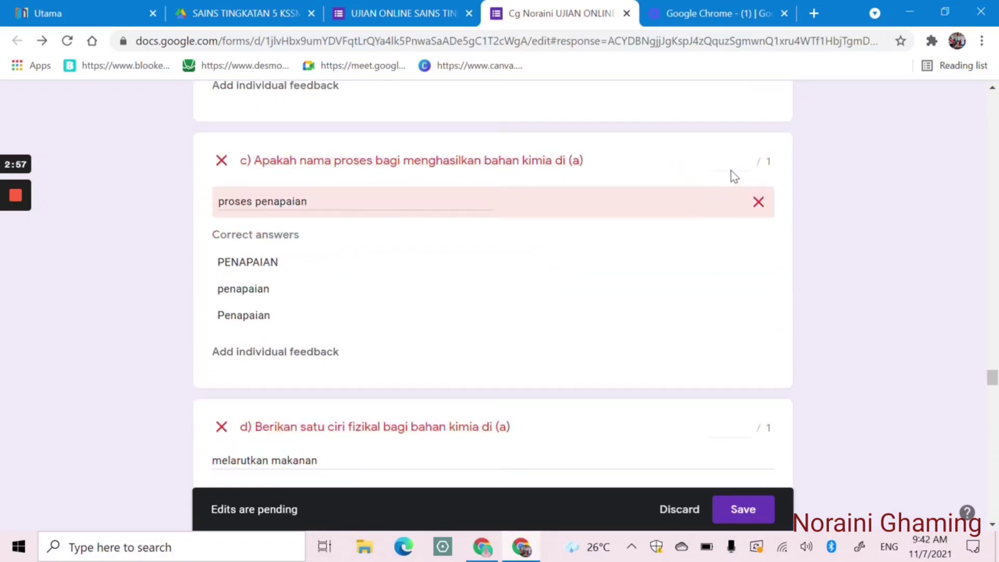
click(746, 158)
click(736, 515)
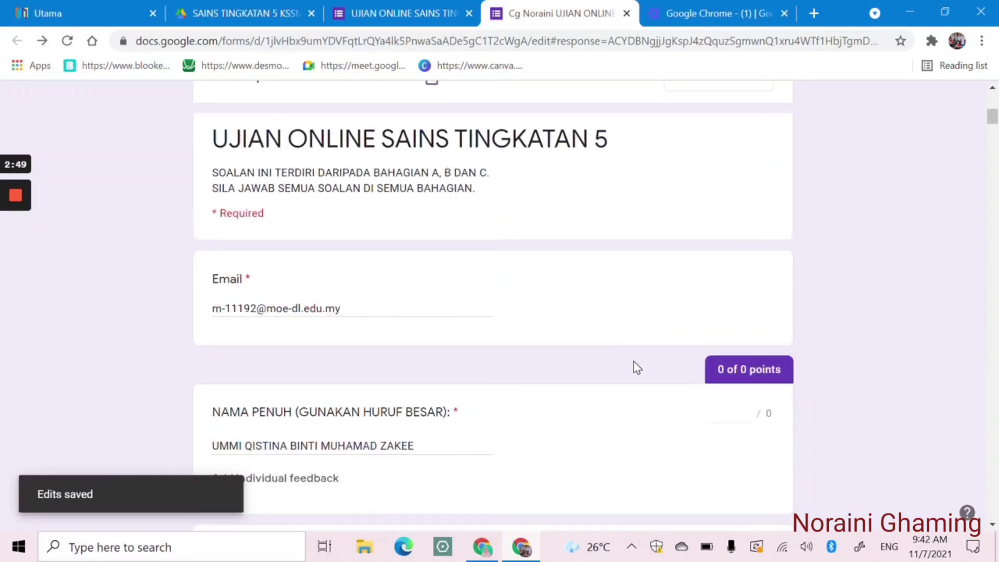
Check the saved marks for SOALAN 1 a) to c) in the response, and return to the responses overview
scroll(633, 368, down, 20)
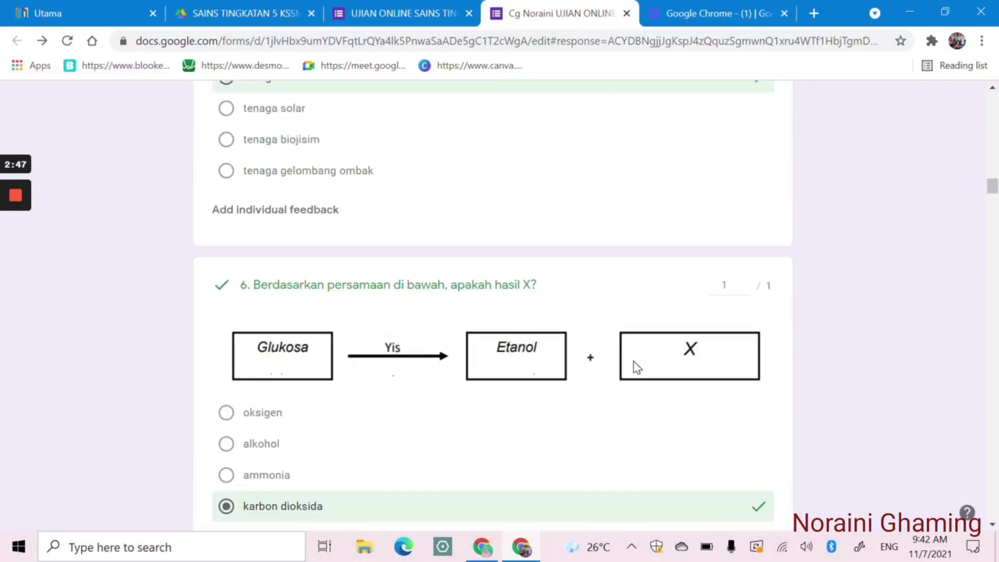
scroll(637, 368, down, 20)
scroll(637, 368, down, 20)
scroll(634, 362, down, 20)
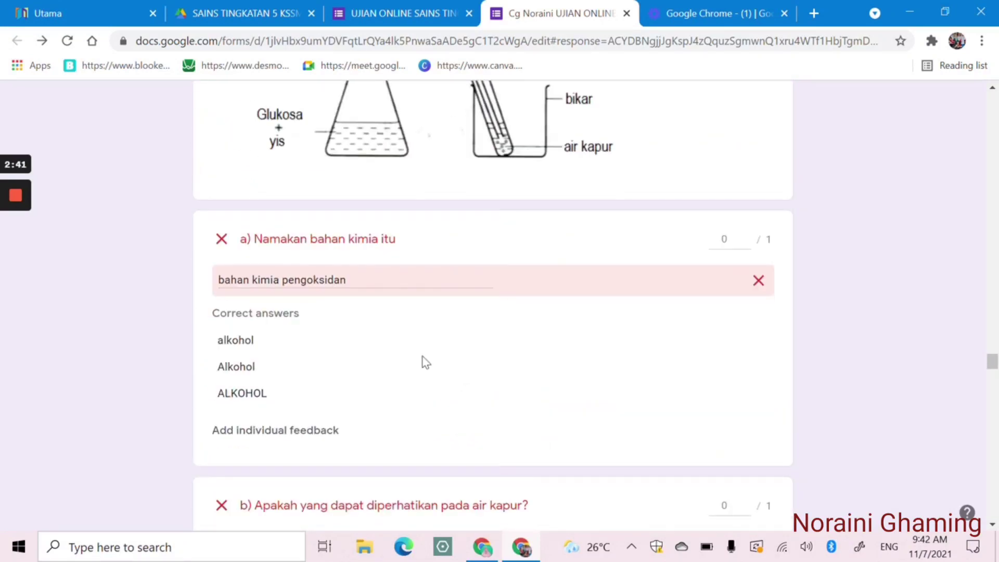
scroll(575, 311, down, 6)
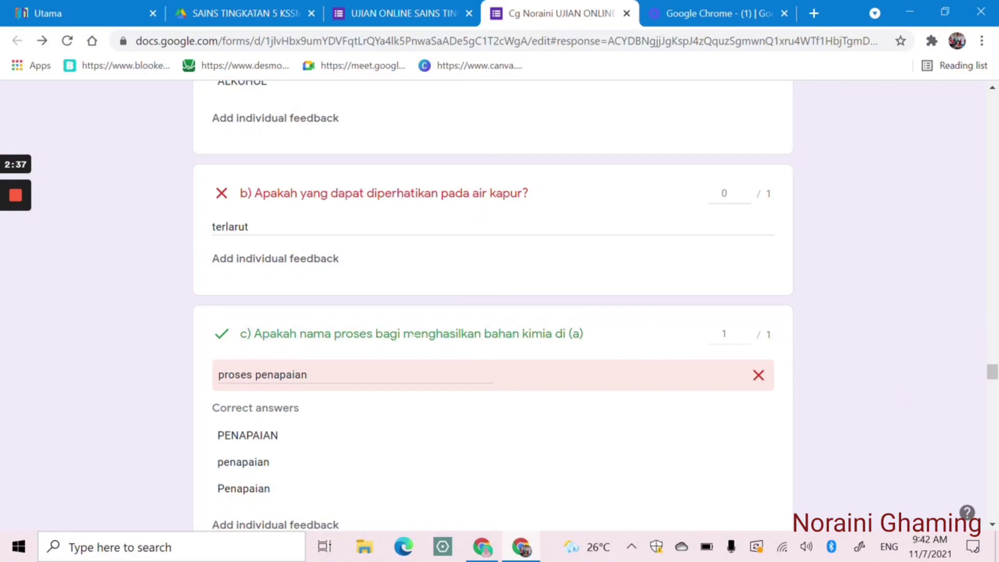
scroll(541, 344, down, 6)
scroll(541, 345, up, 13)
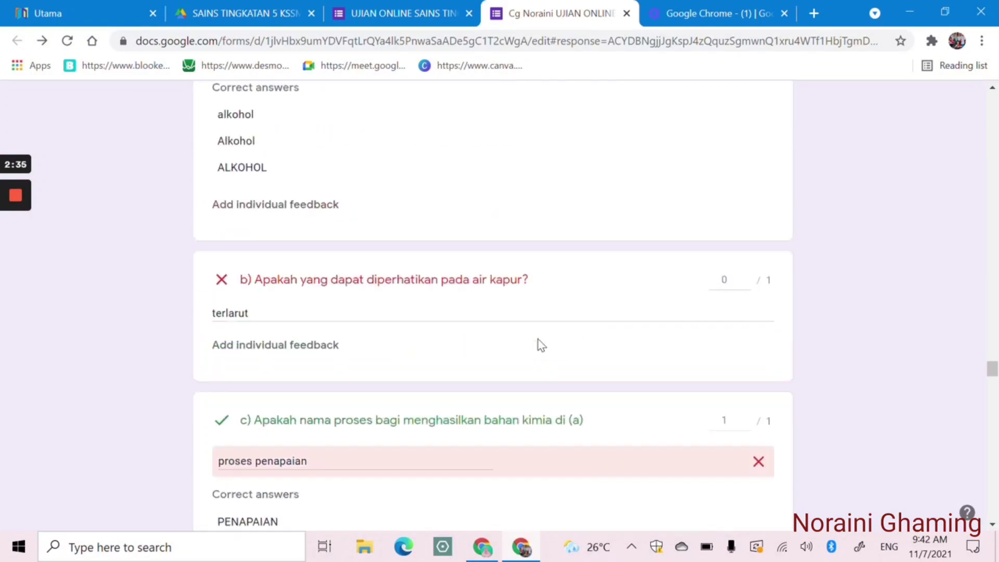
scroll(541, 344, up, 20)
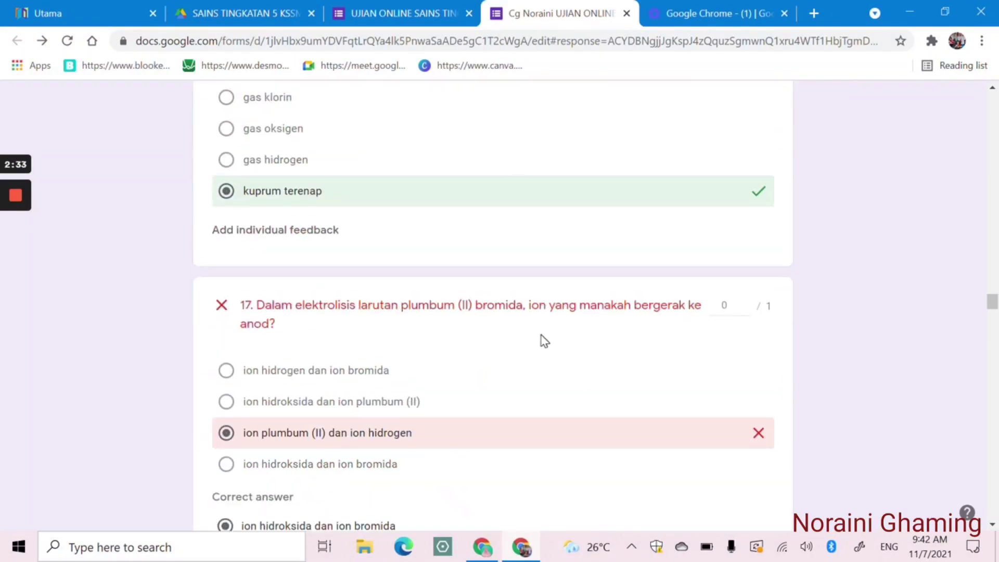
scroll(543, 341, up, 20)
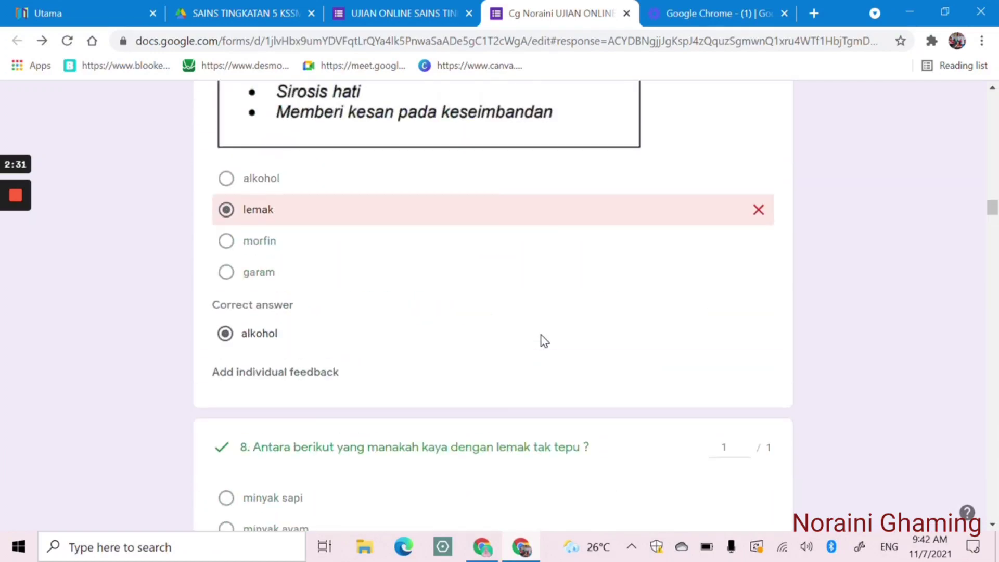
scroll(543, 341, up, 20)
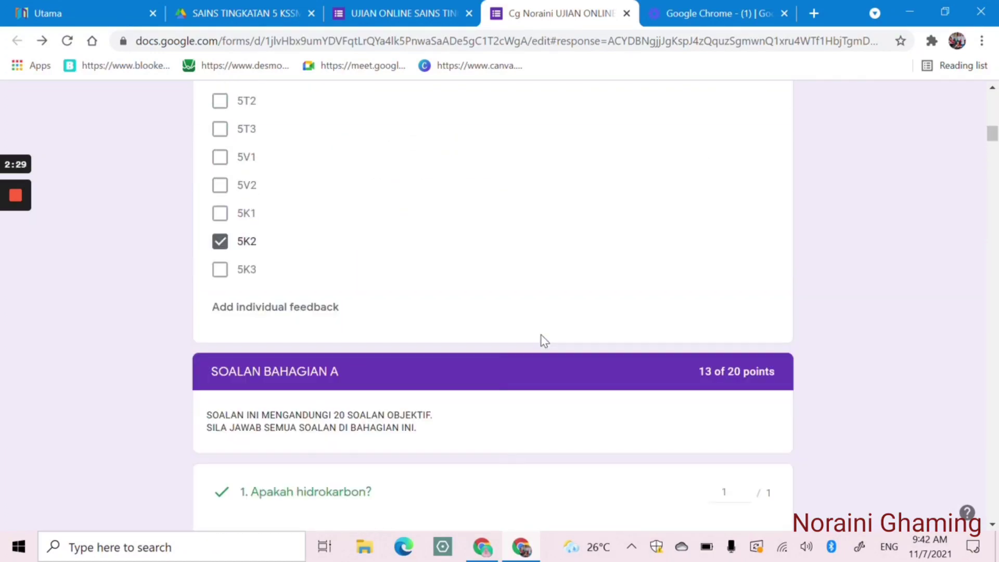
scroll(544, 340, up, 10)
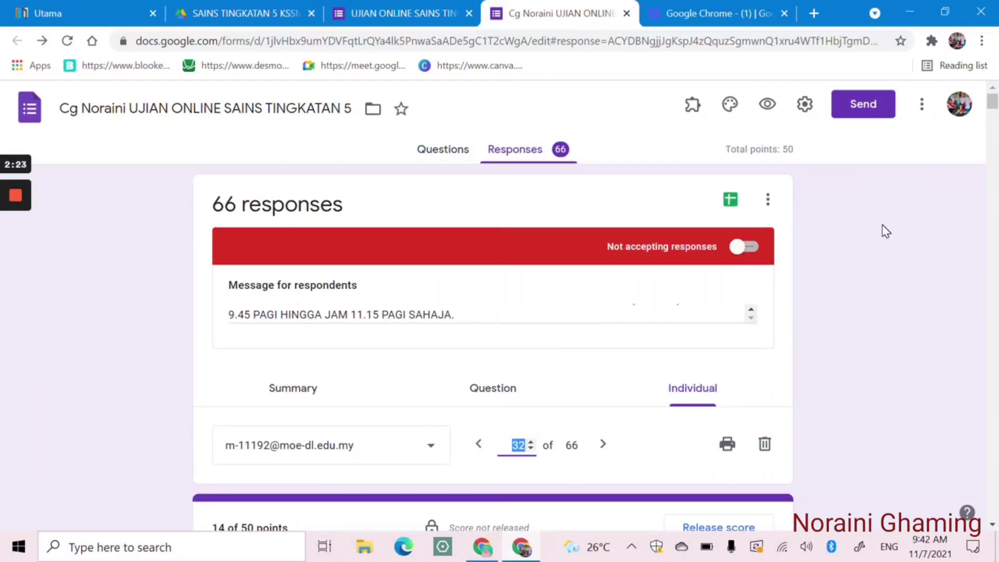
Switch to the UJIAN ONLINE SAINS TINGKATAN 5 form and look over the name and KELAS questions in section 1
click(374, 21)
scroll(493, 334, down, 8)
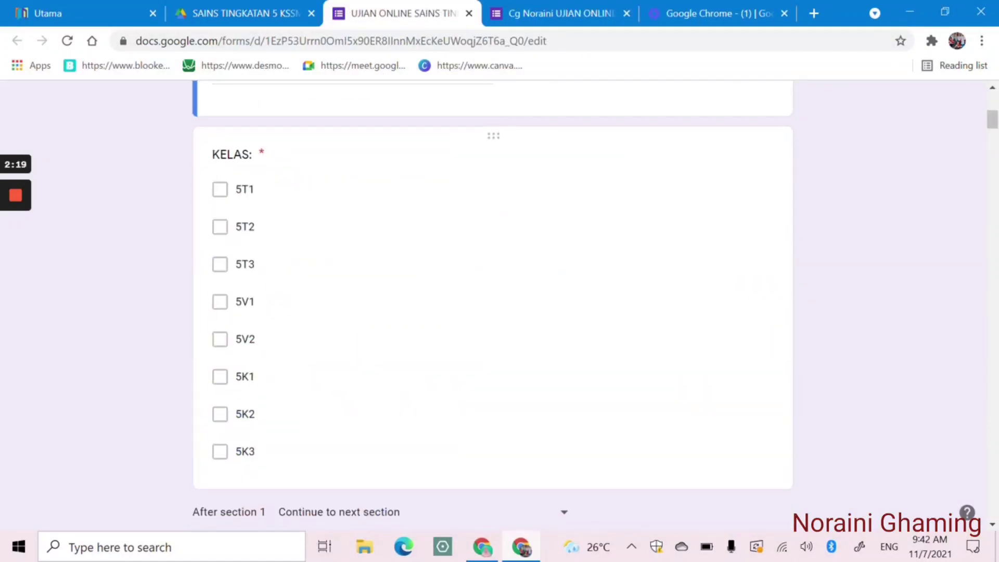
scroll(520, 337, down, 5)
scroll(519, 333, up, 10)
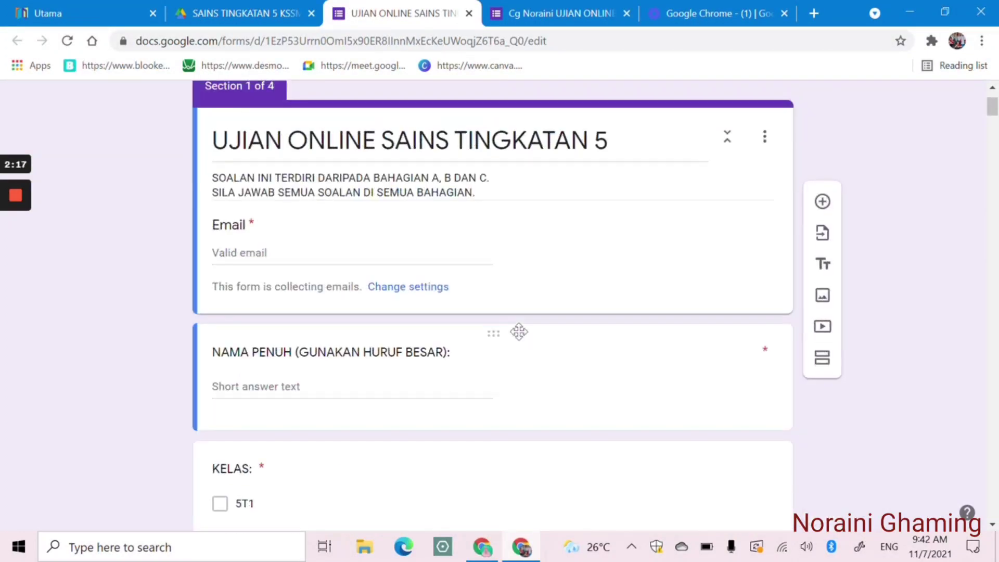
scroll(521, 335, up, 2)
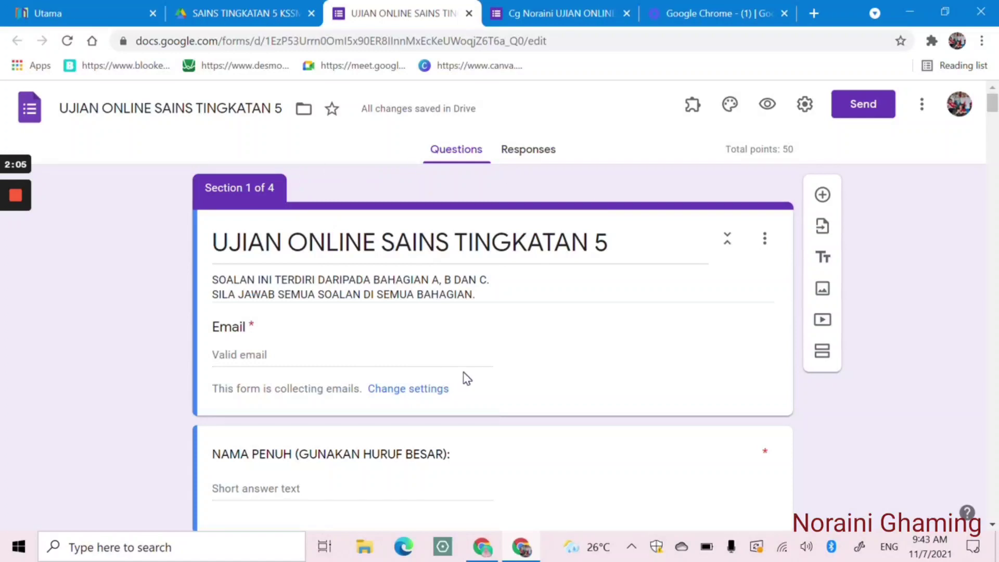
scroll(523, 379, down, 5)
scroll(523, 380, down, 6)
scroll(523, 379, up, 10)
scroll(527, 380, up, 2)
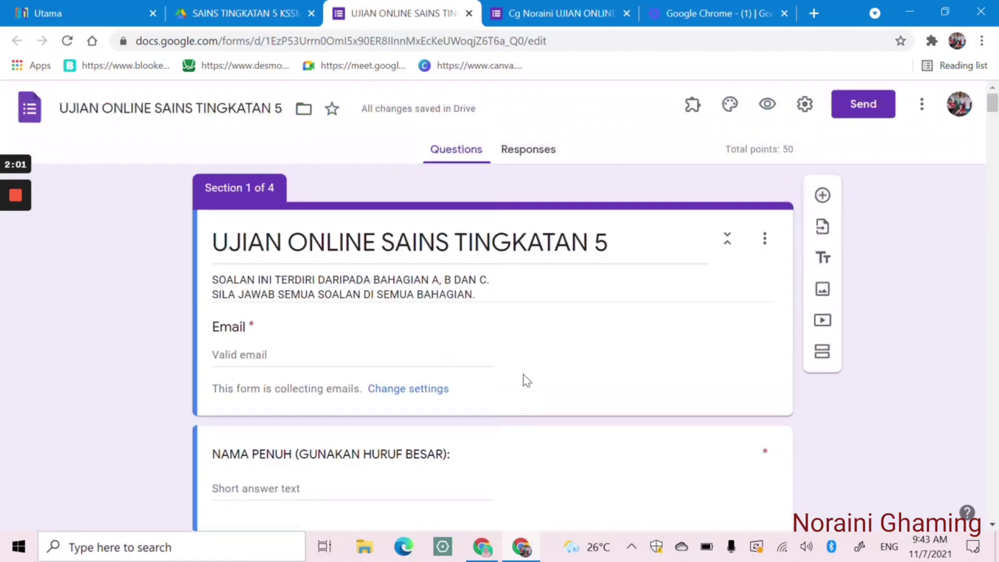